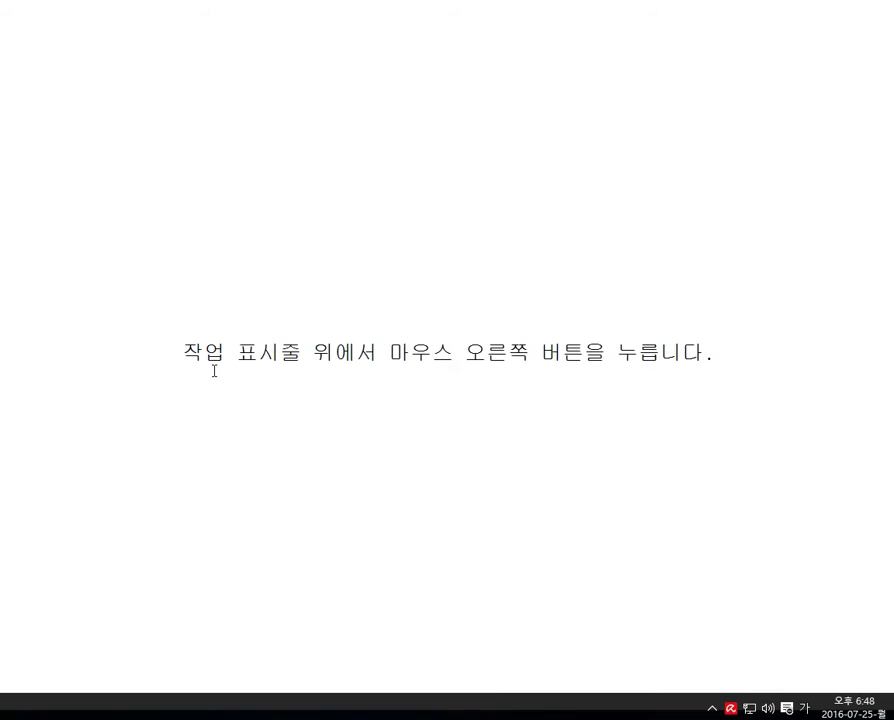
left_click_drag(181, 352, 715, 350)
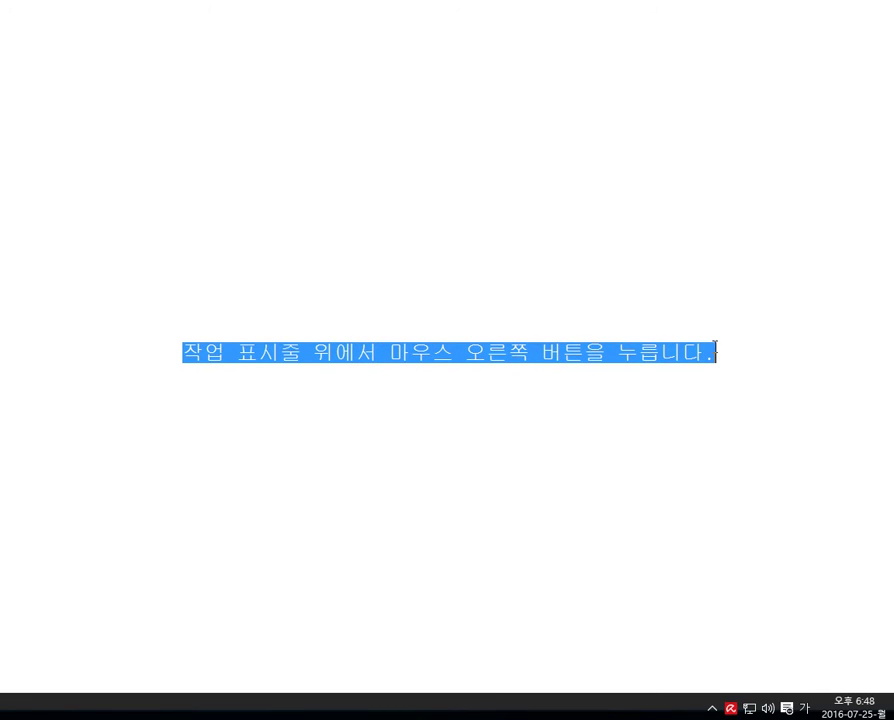
left_click(728, 354)
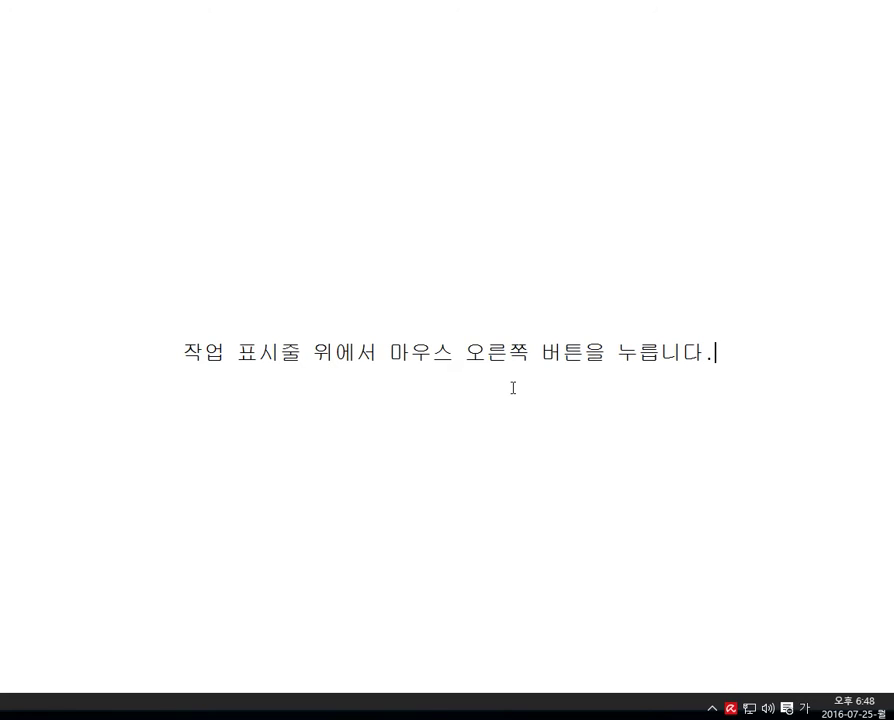
left_click_drag(181, 354, 706, 355)
left_click(722, 360)
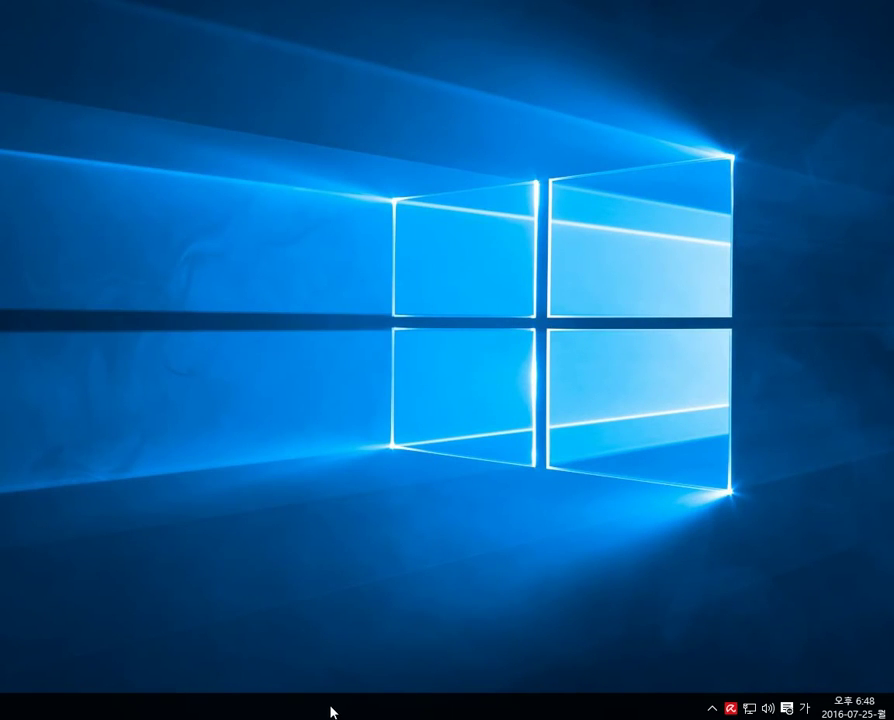
Turn on the touch keyboard button for the taskbar.
right_click(183, 711)
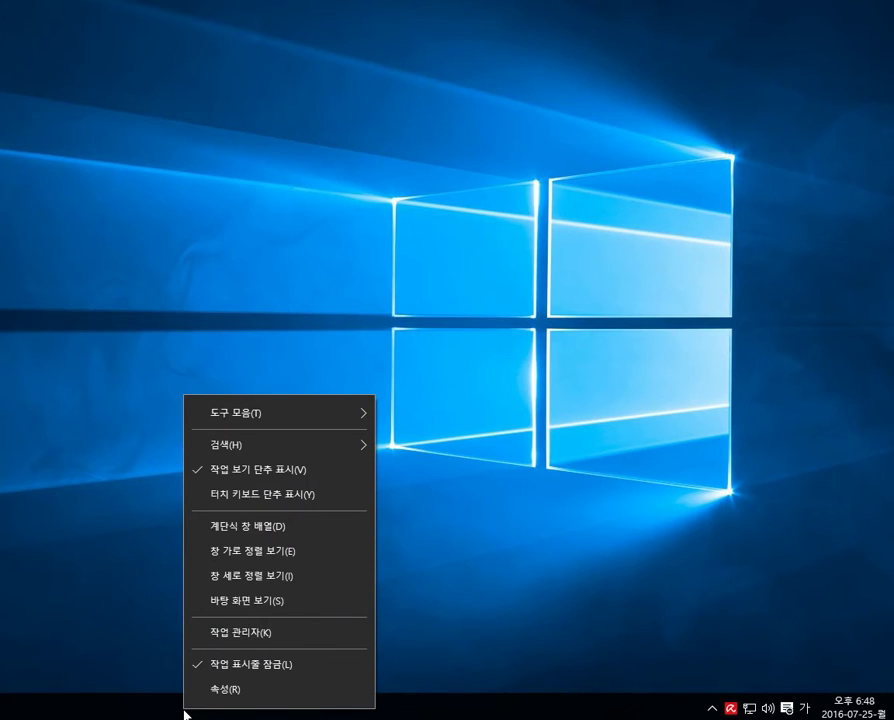
left_click(481, 595)
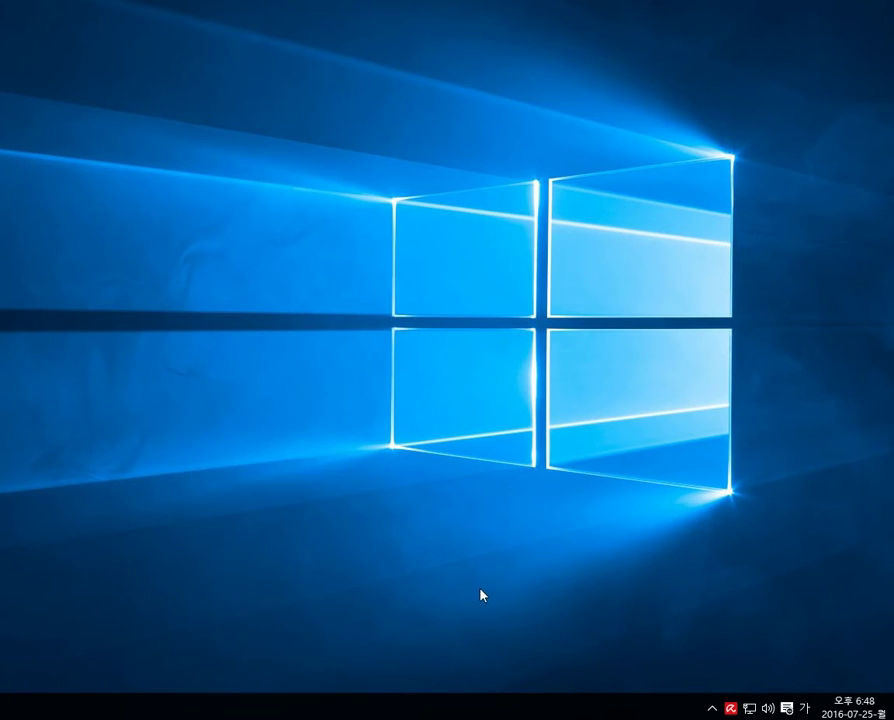
right_click(446, 713)
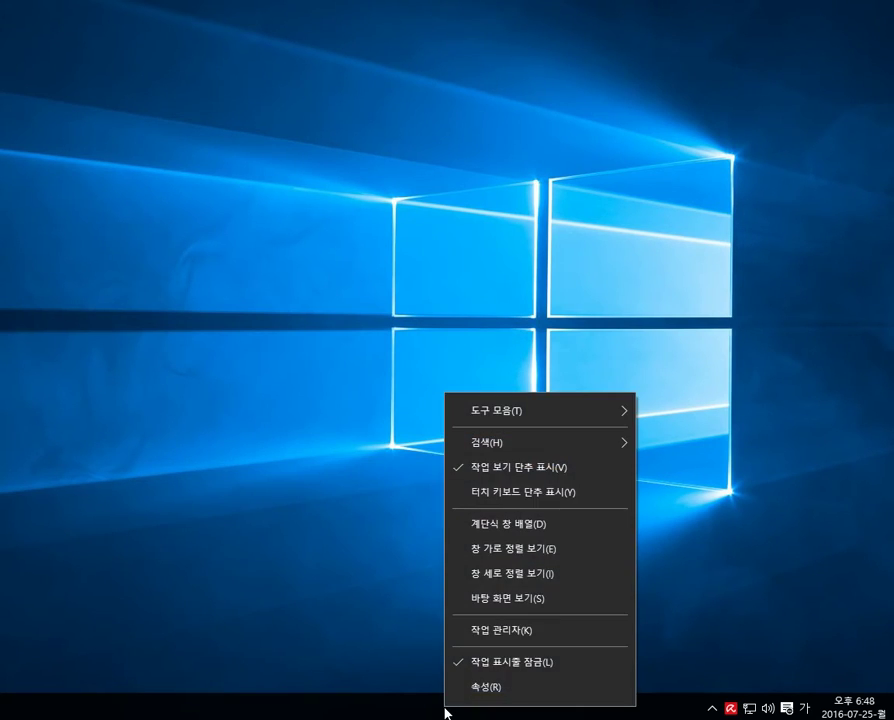
left_click(594, 498)
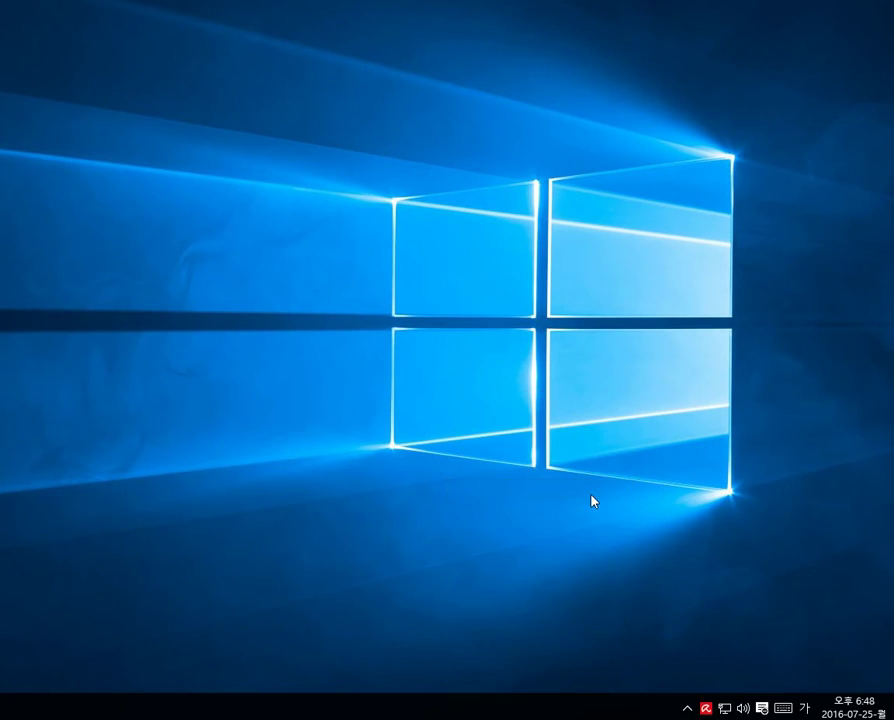
Open the touch keyboard, look over its docked Korean key layout, and close it again.
left_click(786, 709)
left_click(784, 711)
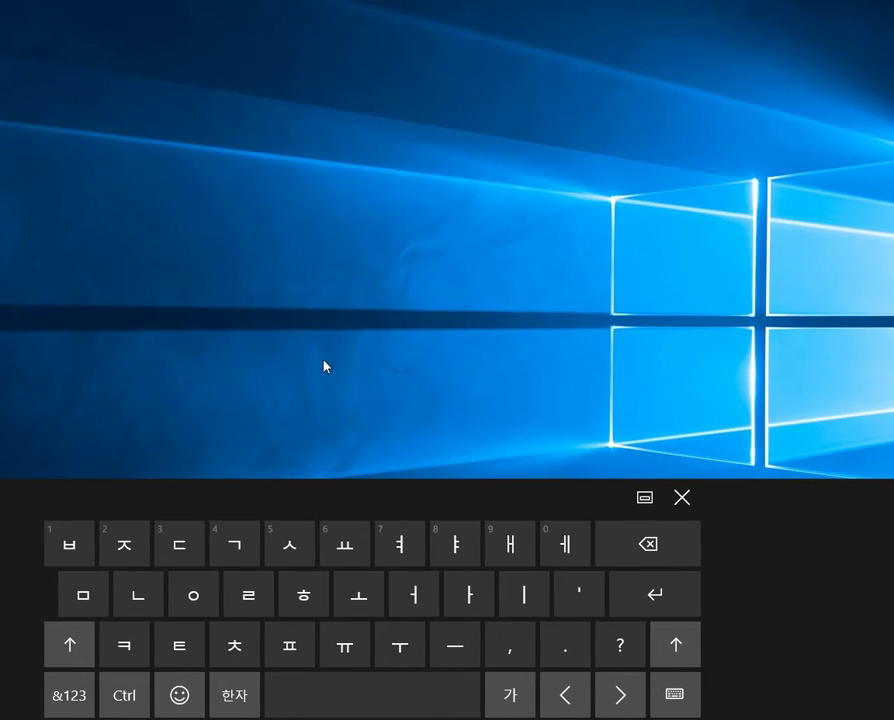
left_click(165, 560)
left_click(662, 600)
left_click(282, 686)
left_click(456, 594)
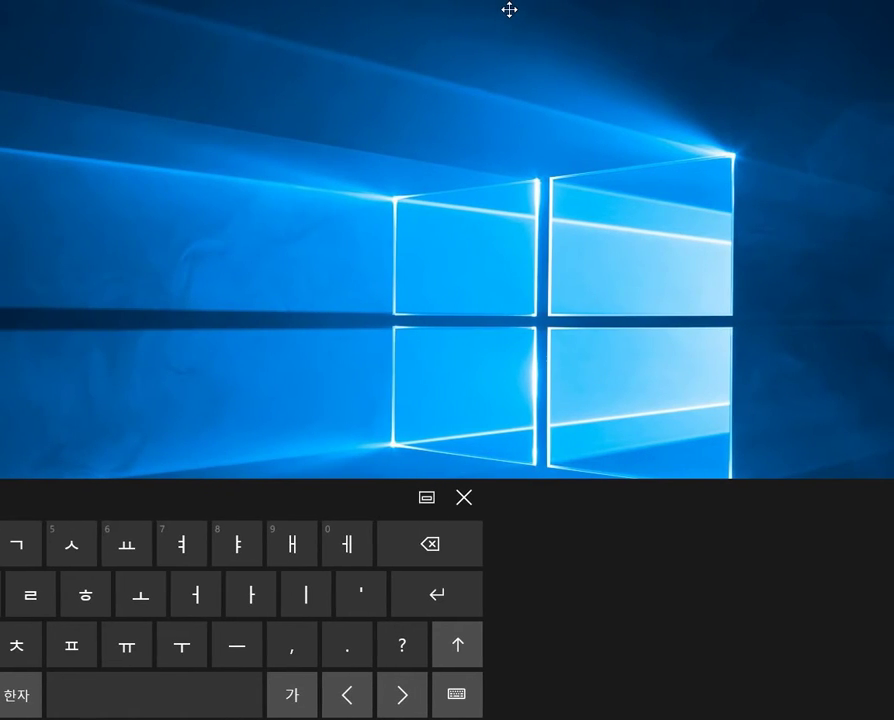
left_click(464, 497)
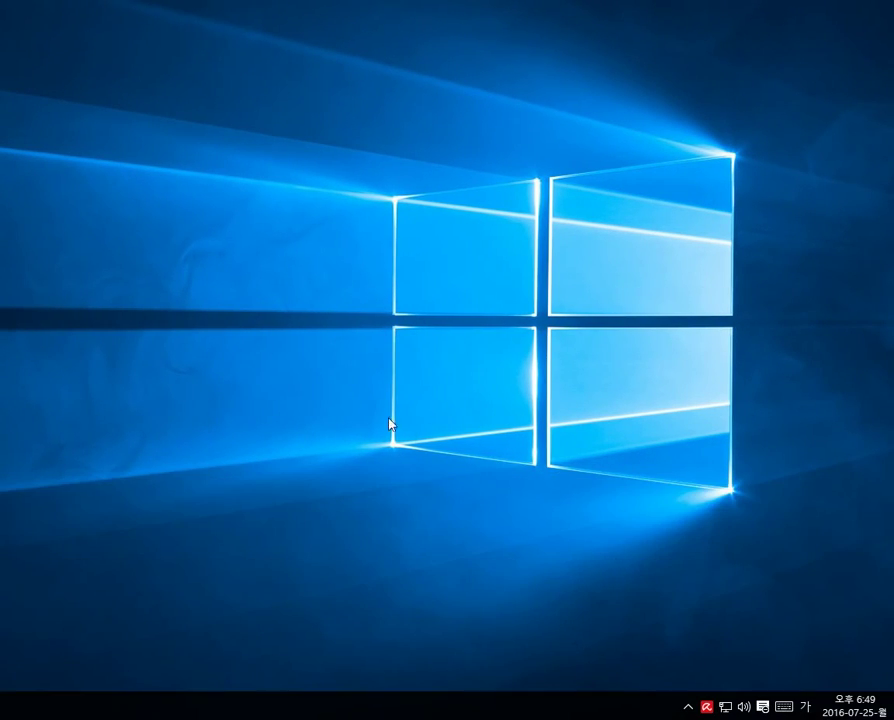
Reopen the touch keyboard, try its docked and floating modes, and place it floating in the lower middle of the desktop.
left_click(787, 708)
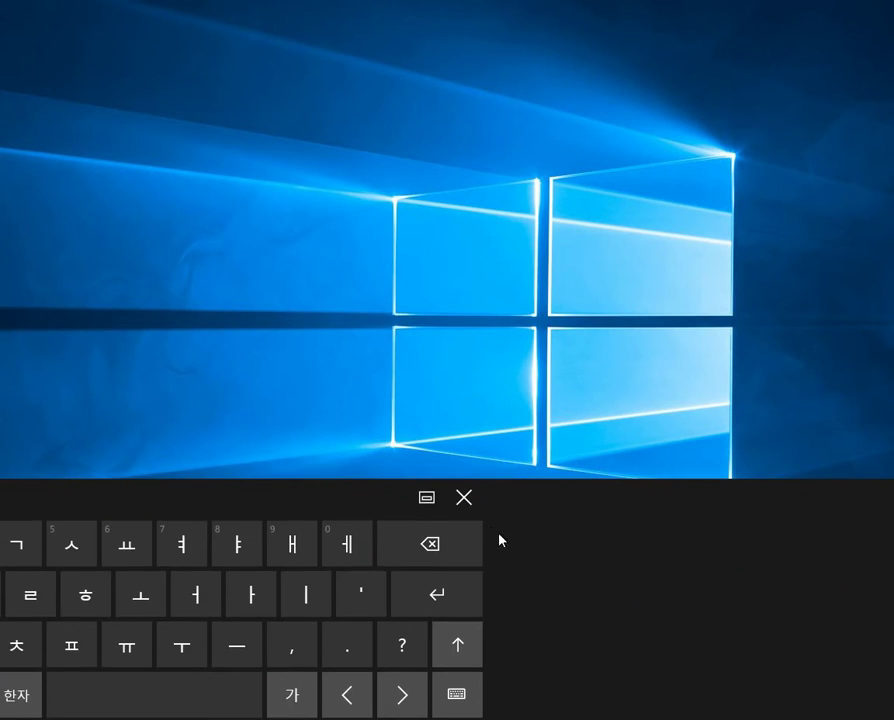
left_click(430, 500)
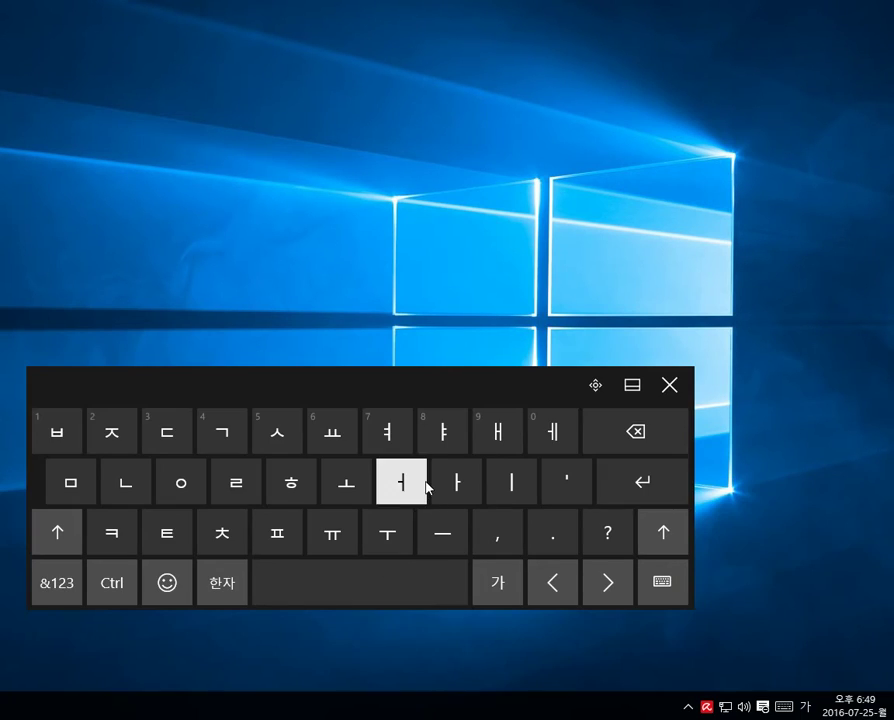
left_click(633, 386)
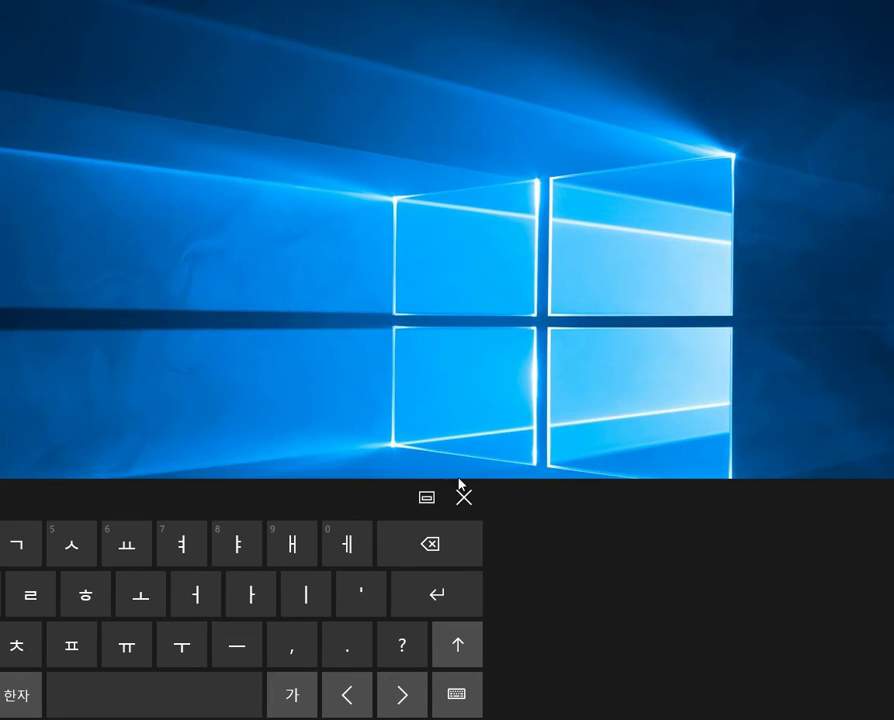
left_click(430, 498)
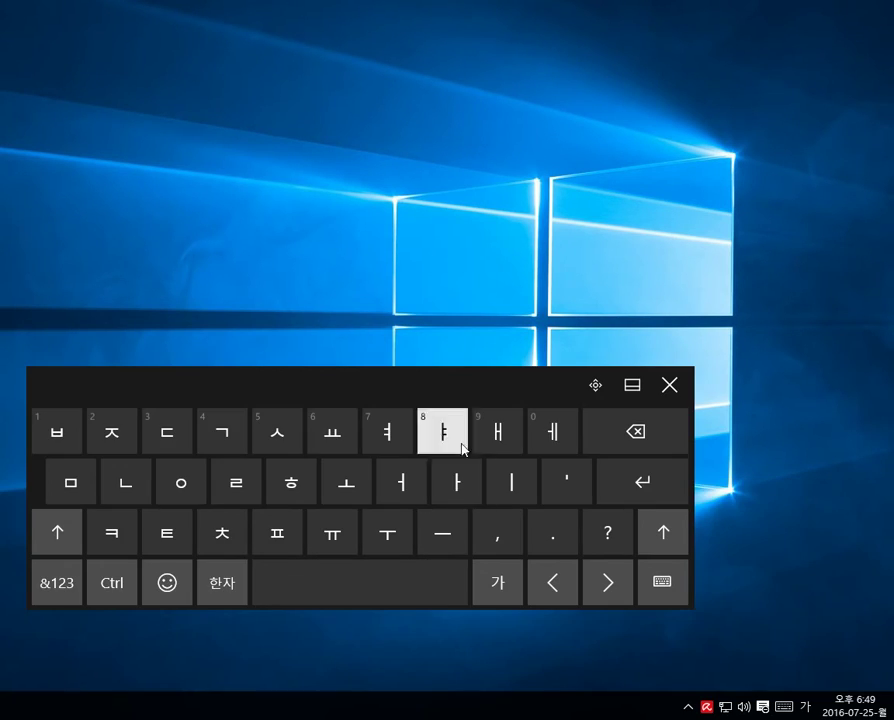
left_click_drag(399, 391, 479, 399)
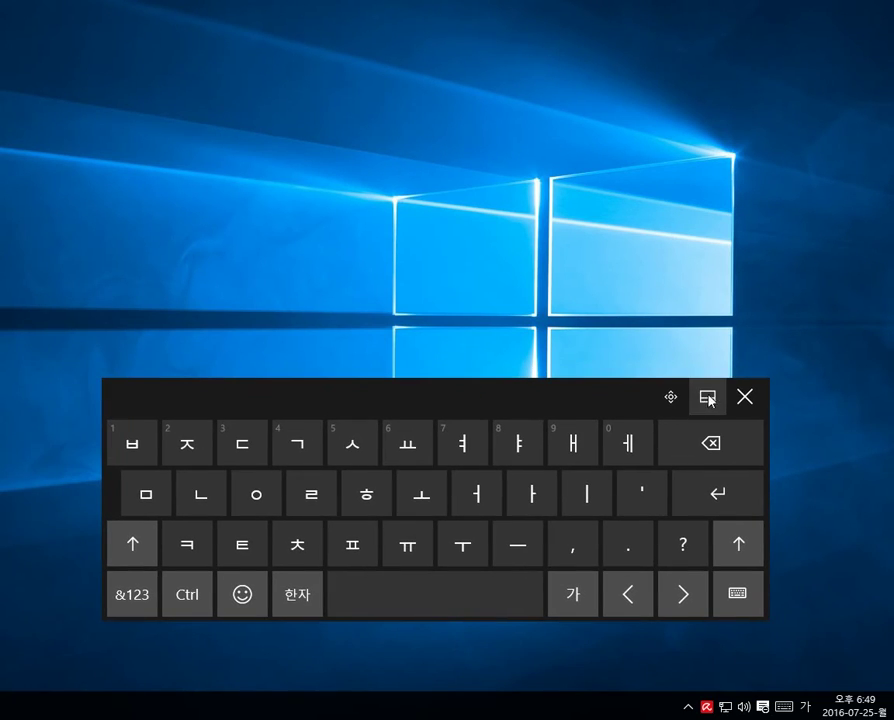
left_click(708, 398)
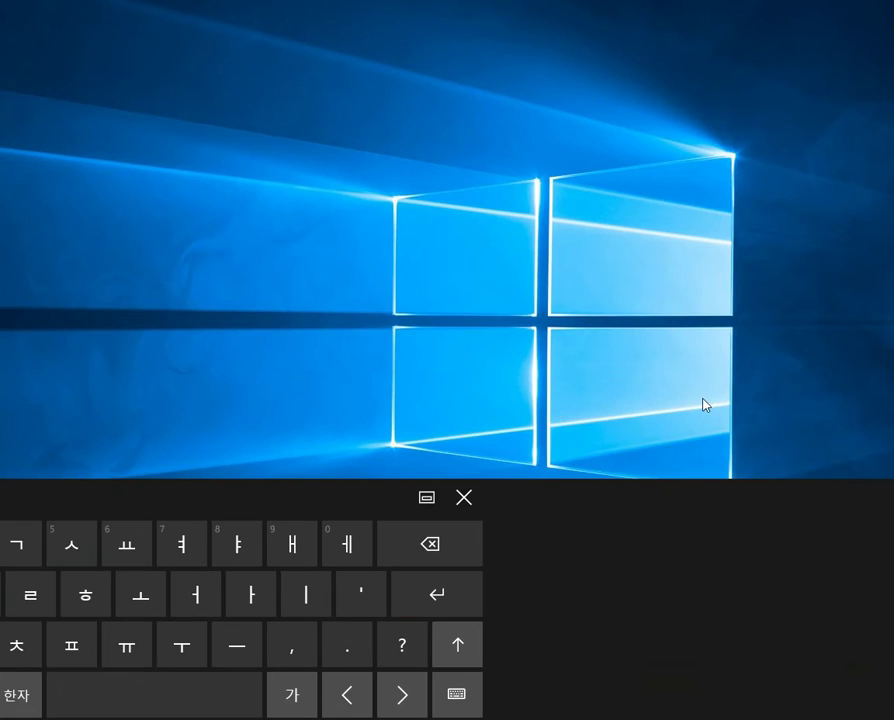
left_click(427, 505)
left_click_drag(500, 400, 490, 423)
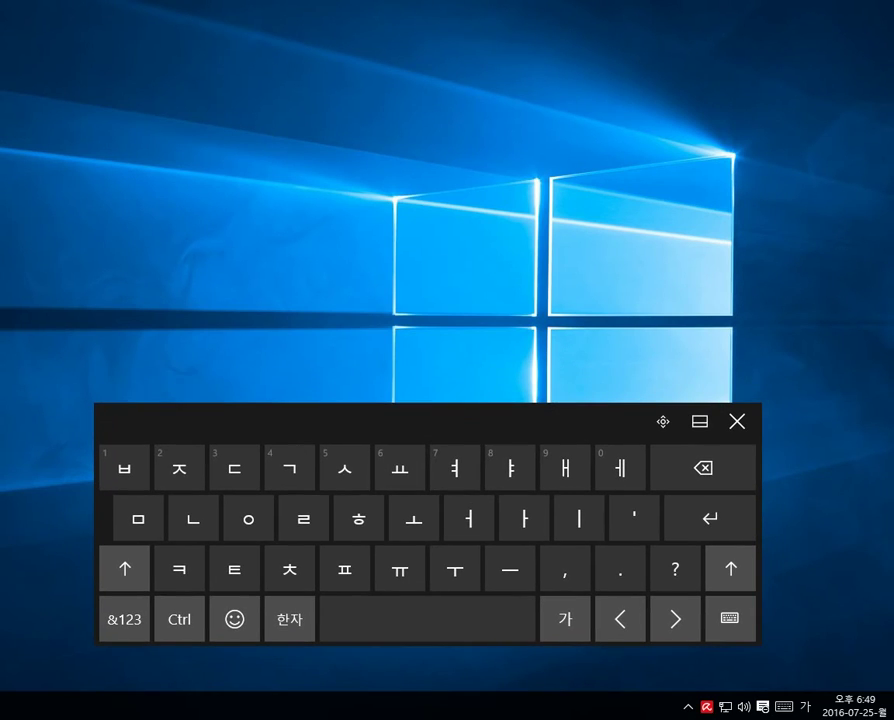
Switch to the untitled Notepad window, delete all of its text, and reposition the window so its menus are fully visible.
left_click(2, 706)
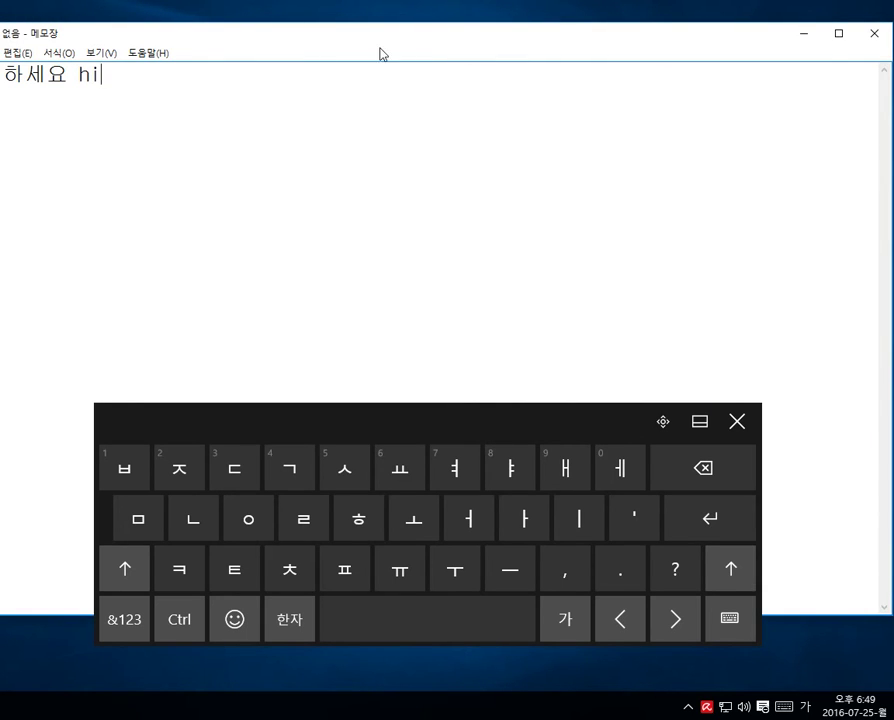
left_click_drag(356, 44, 436, 40)
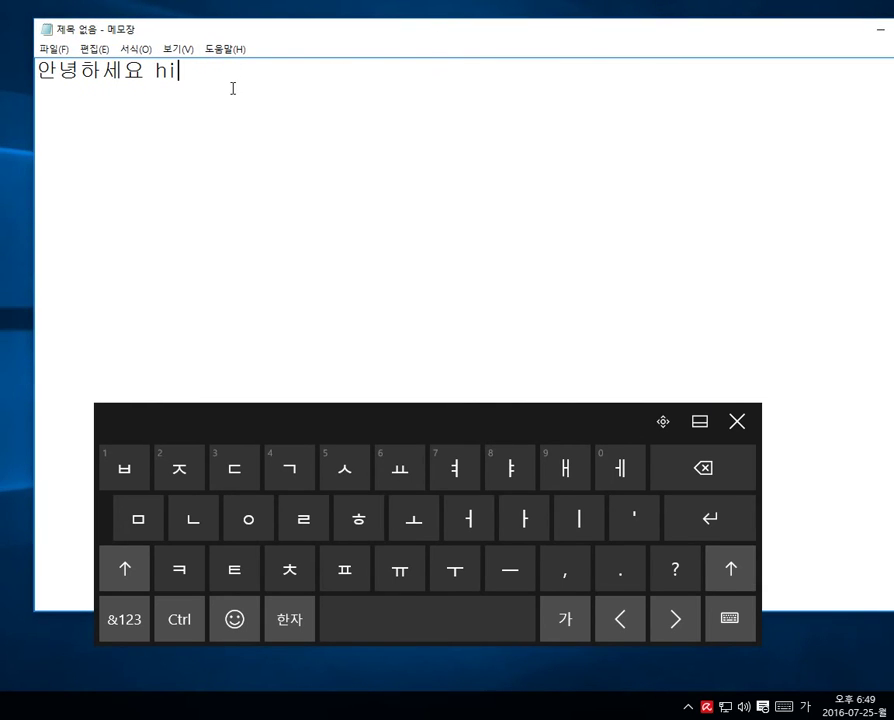
key("BackSpace")
key("BackSpace")
key("BackSpace")
key("BackSpace")
key("BackSpace")
key("BackSpace")
key("BackSpace")
key("BackSpace")
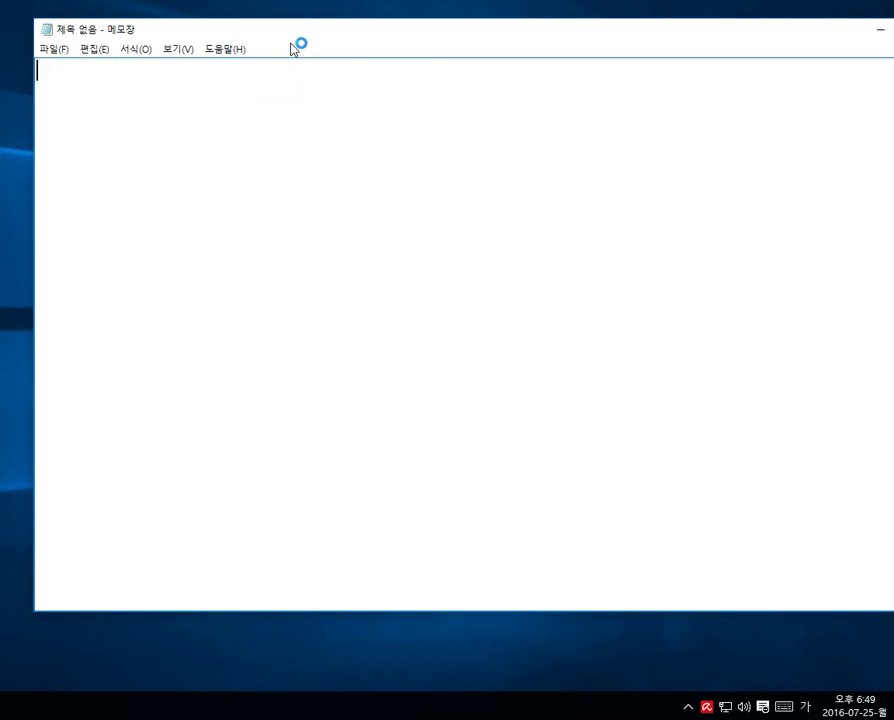
left_click_drag(291, 44, 266, 23)
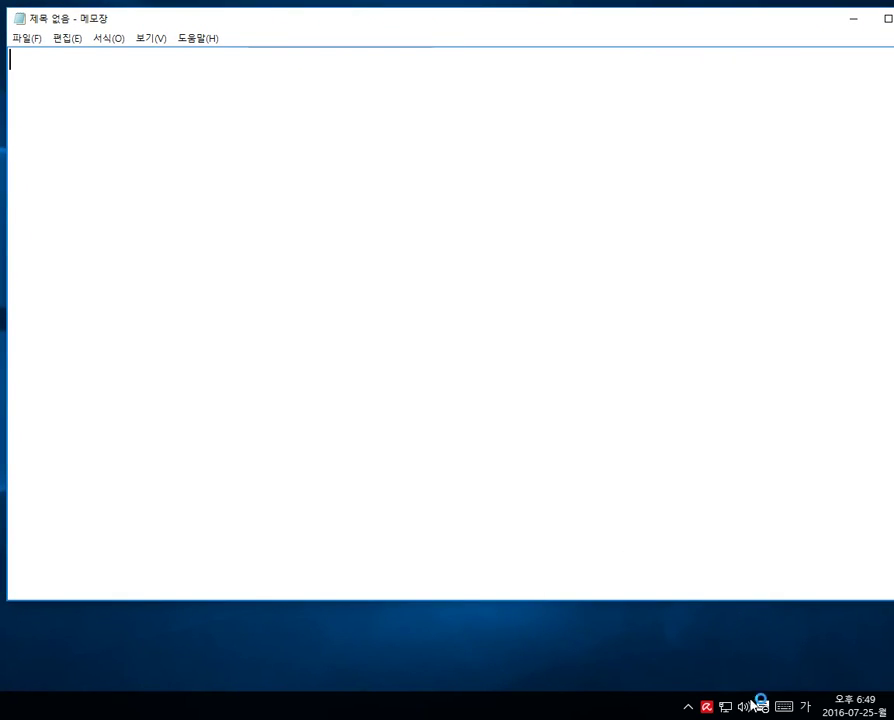
Bring the touch keyboard back and enter 안녕하세요 followed by a space in Notepad with it.
left_click(784, 706)
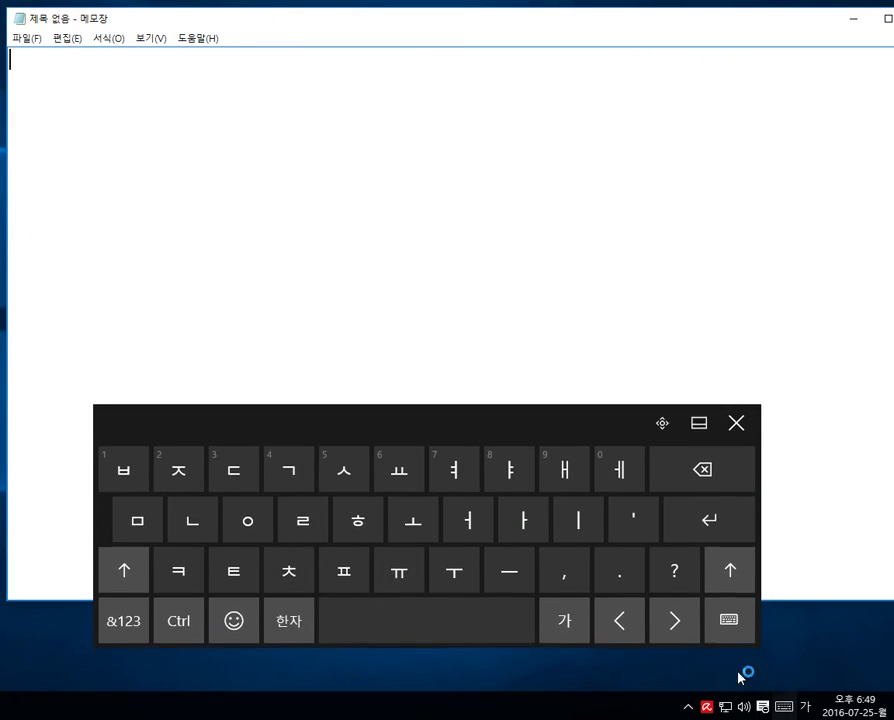
left_click(256, 528)
left_click(522, 524)
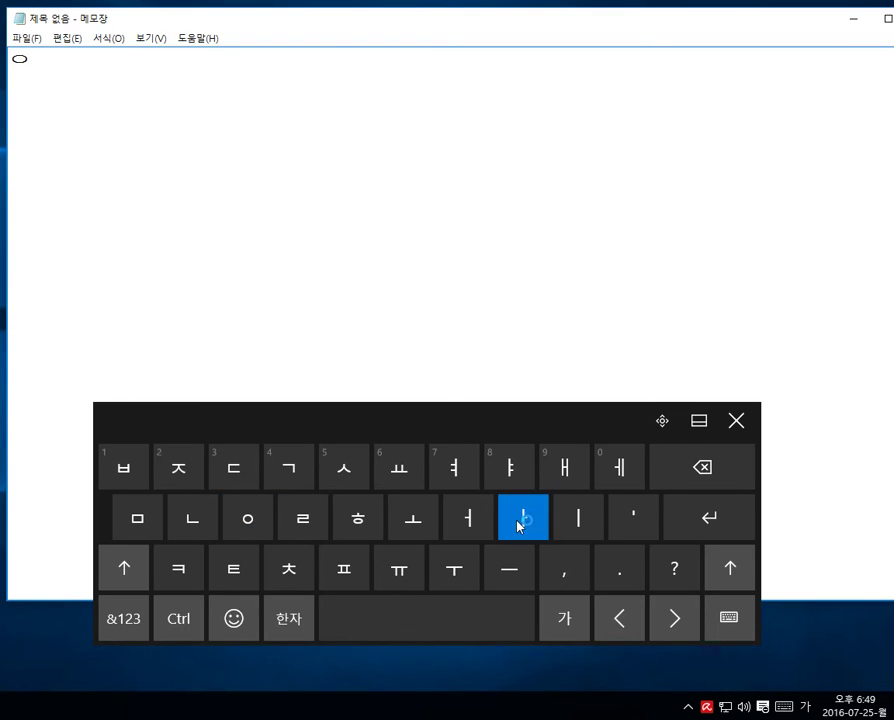
left_click(200, 522)
left_click(208, 528)
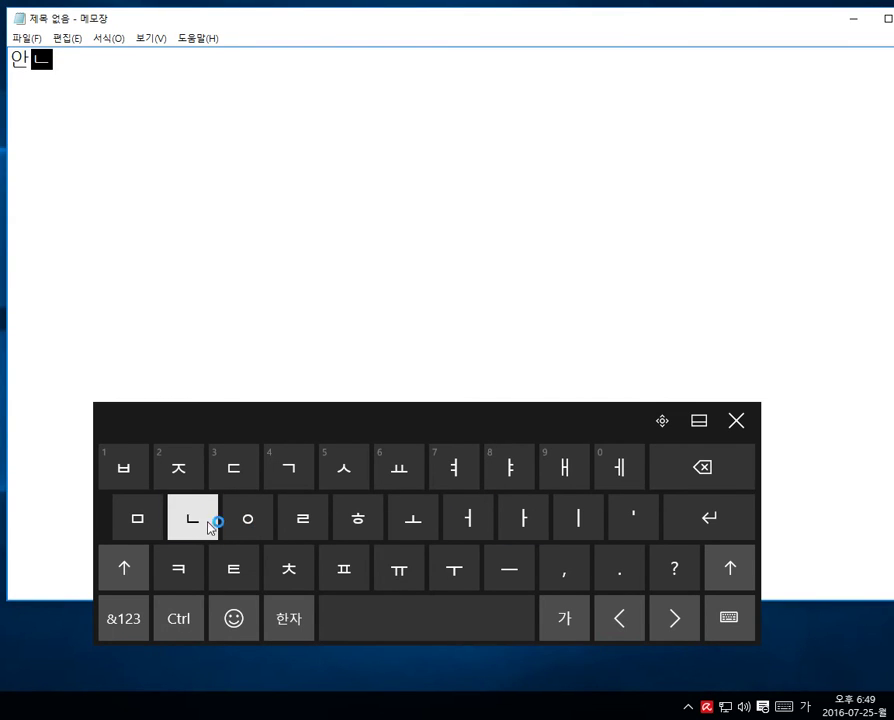
left_click(448, 482)
left_click(248, 518)
left_click(356, 518)
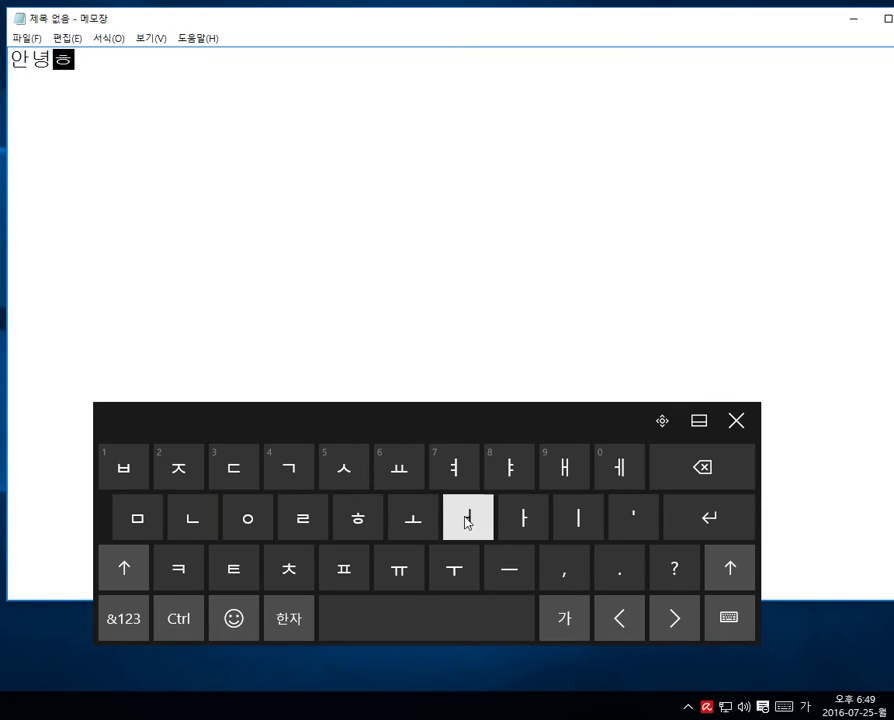
left_click(506, 522)
left_click(349, 474)
left_click(604, 474)
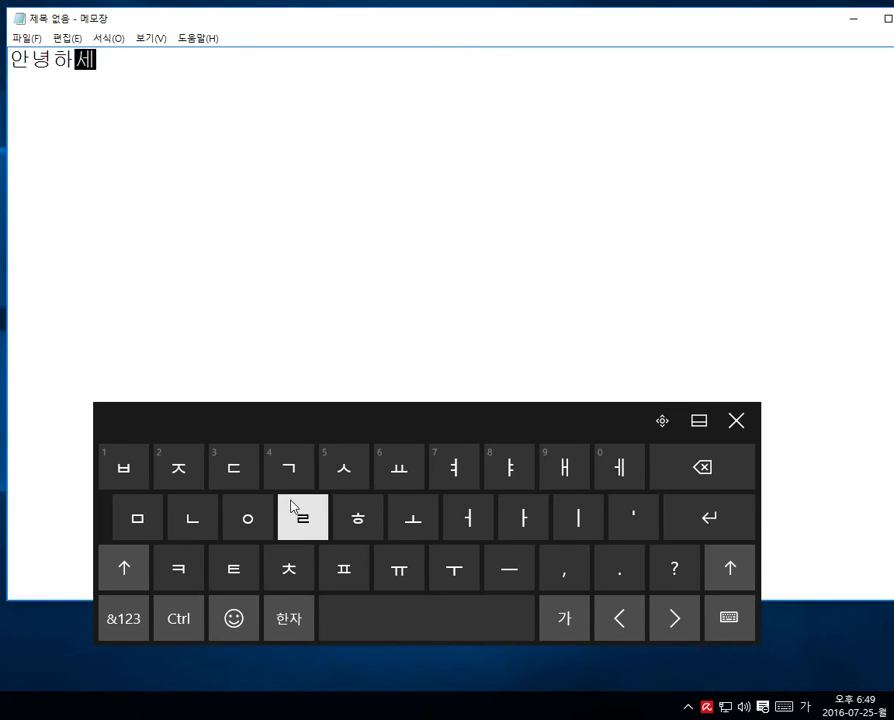
left_click(252, 518)
left_click(392, 470)
left_click(410, 620)
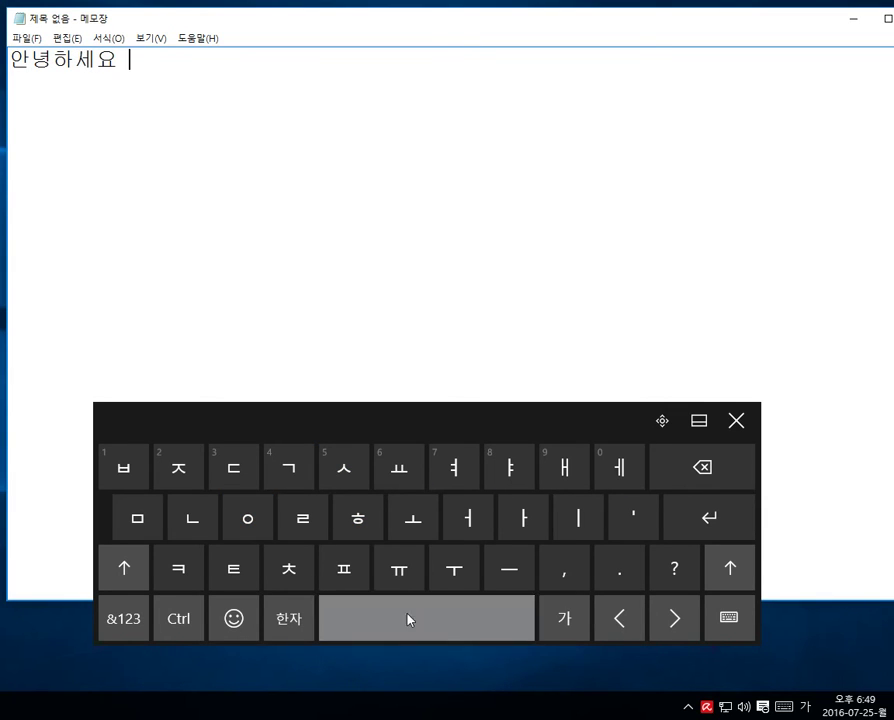
Change the touch keyboard to English input and add hi and a capital Q after the Korean greeting.
left_click(563, 619)
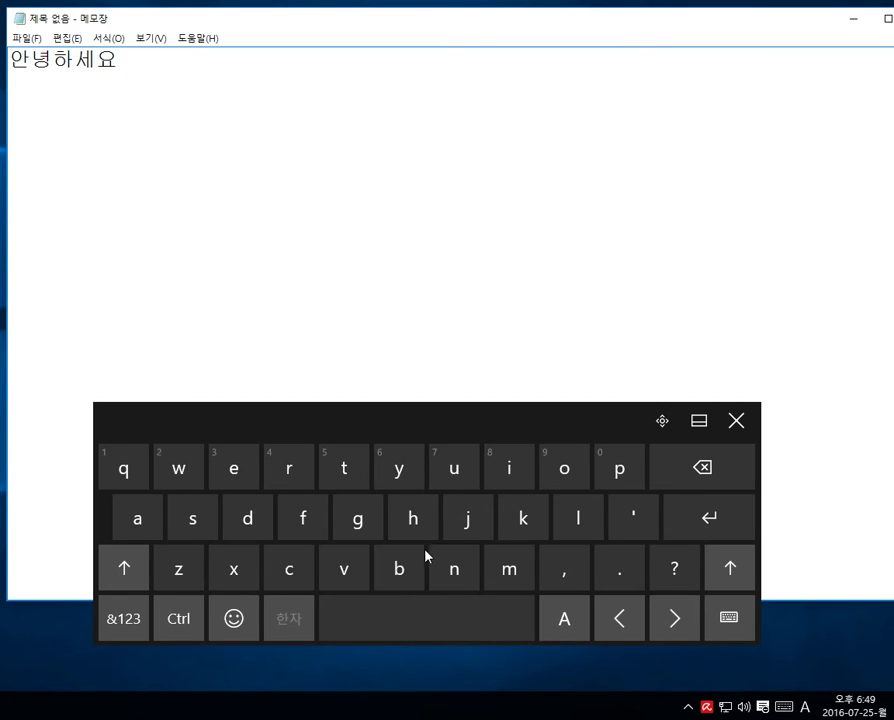
left_click(412, 520)
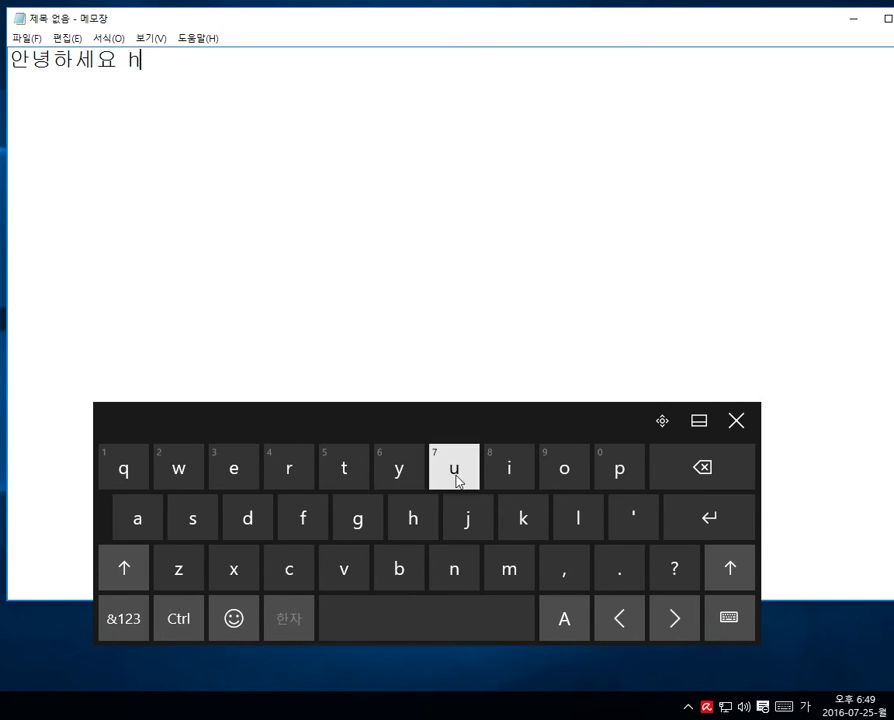
left_click(492, 474)
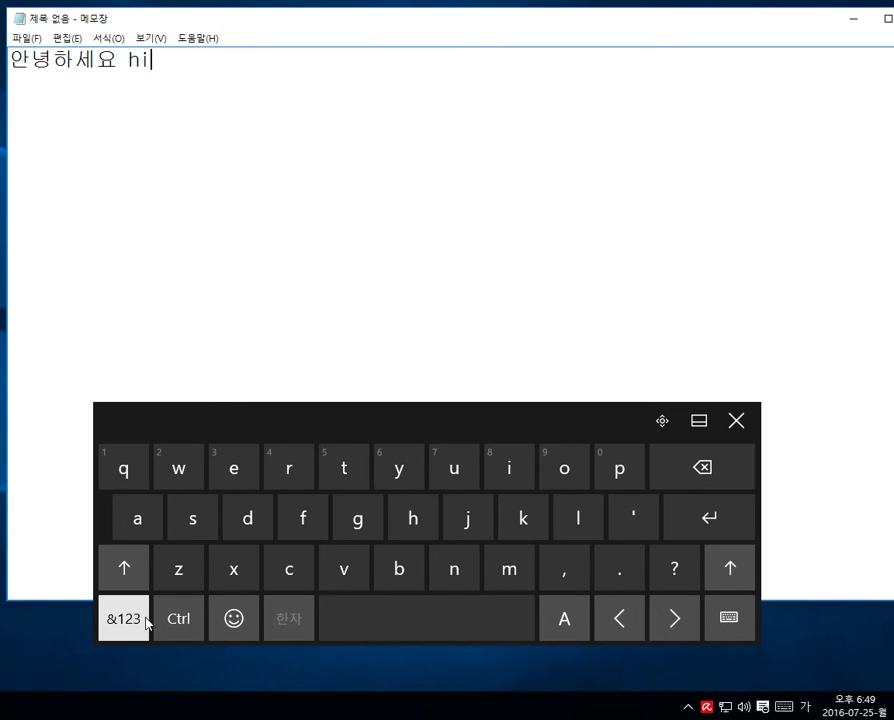
left_click(124, 567)
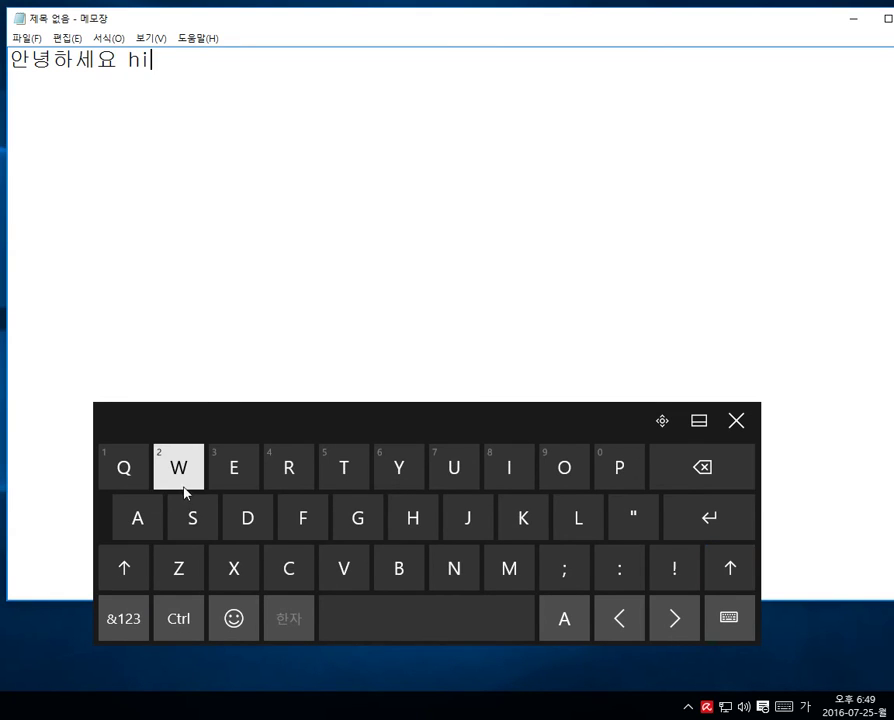
left_click(137, 482)
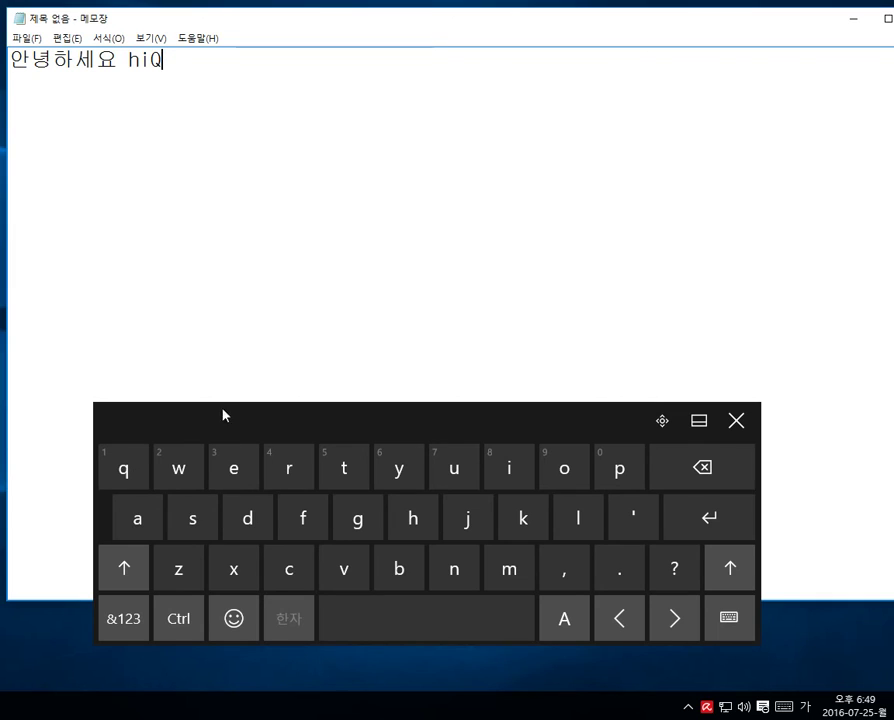
Return the touch keyboard to Korean input and add the double consonants ㅃ and ㅉ using the shifted layout.
left_click(552, 616)
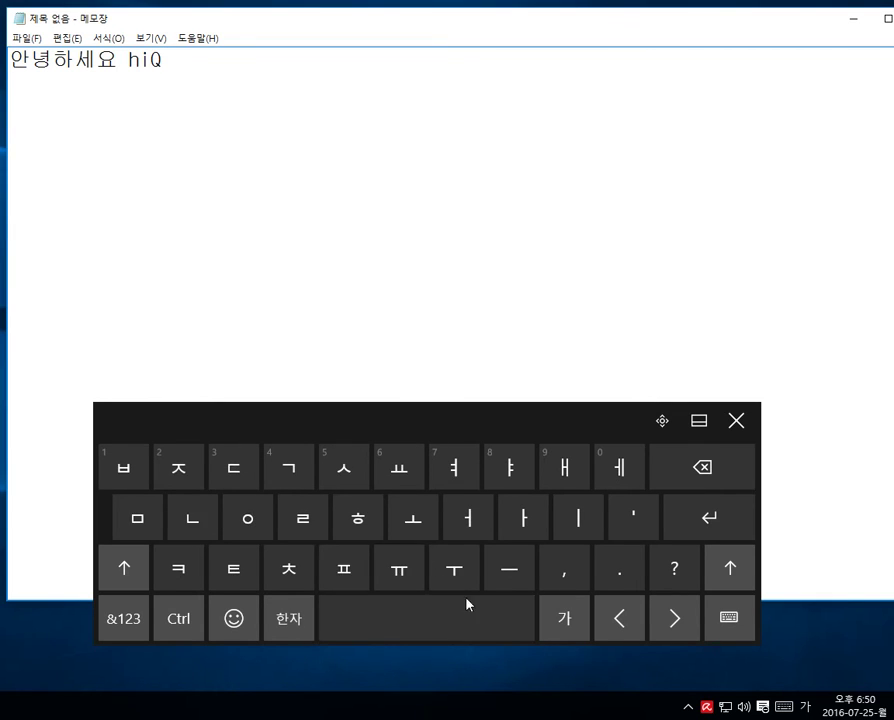
left_click(124, 567)
left_click(129, 483)
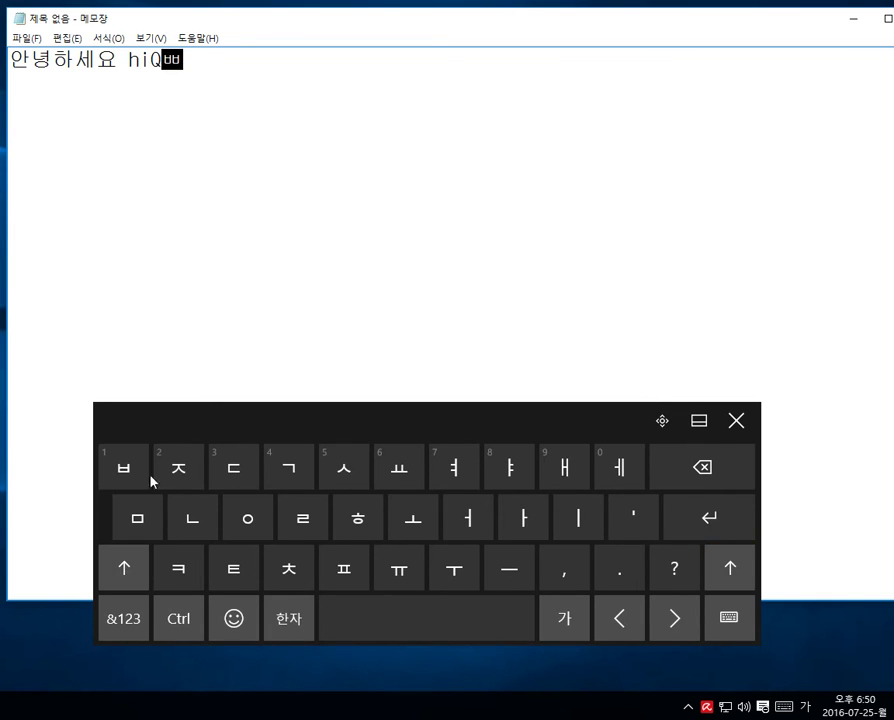
left_click(124, 567)
left_click(177, 488)
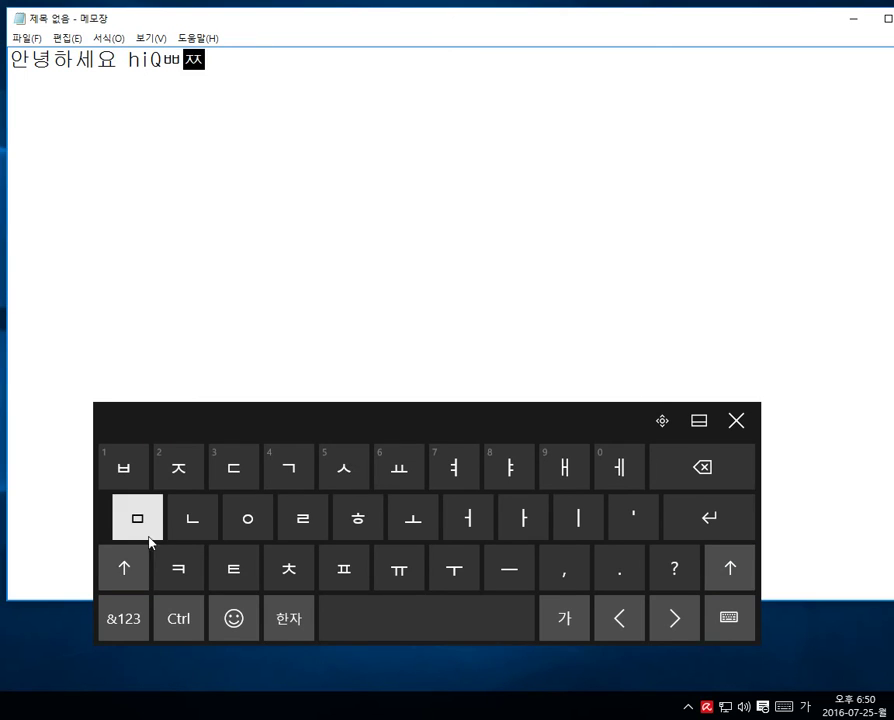
Add the double consonants ㄸ and ㄲ with the shifted layout and start a new line in Notepad.
left_click(124, 567)
left_click(217, 480)
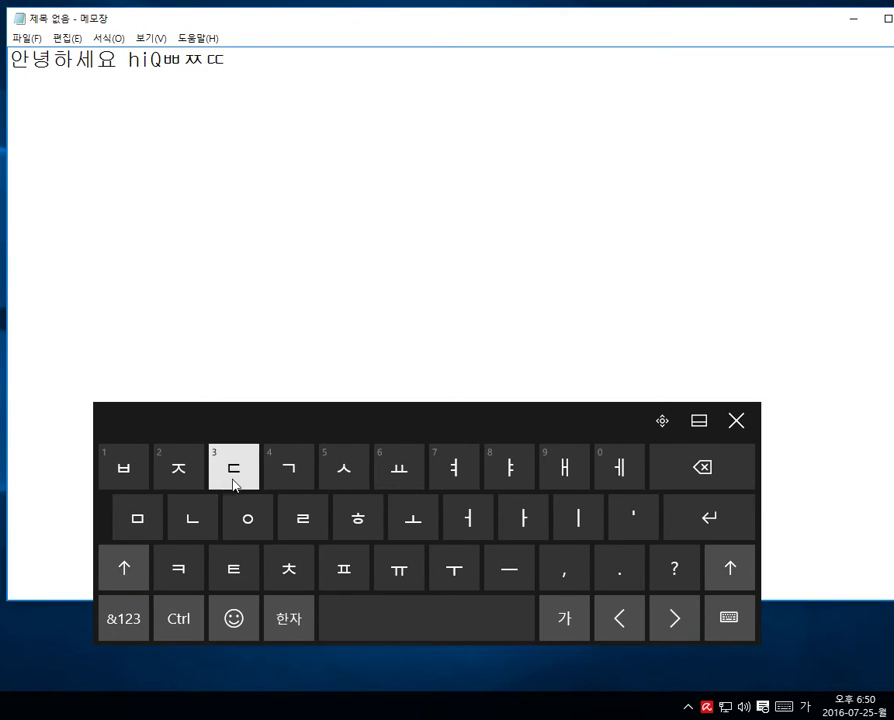
left_click(124, 567)
left_click(286, 478)
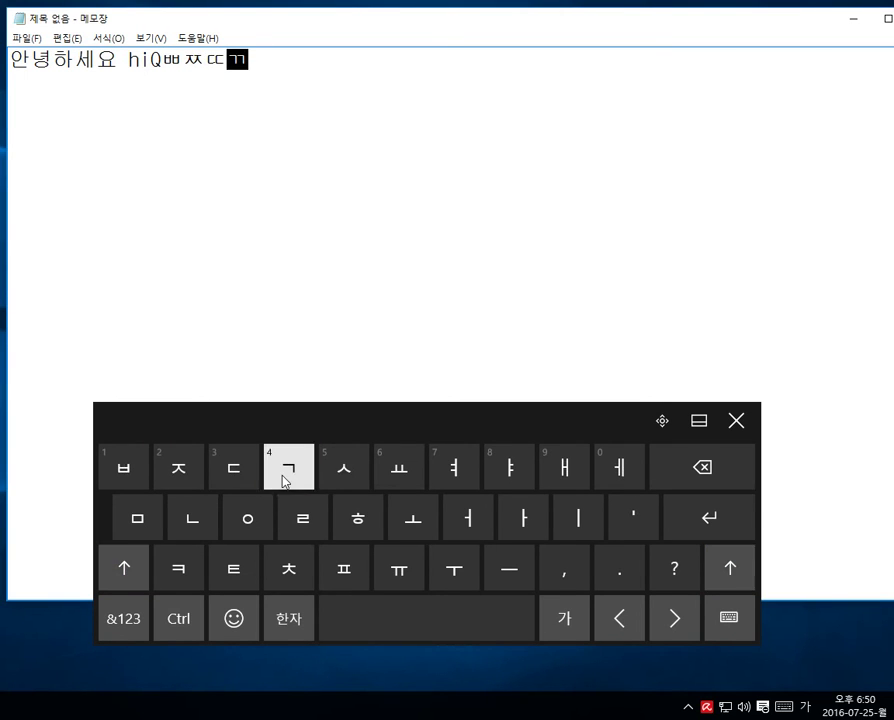
left_click(692, 510)
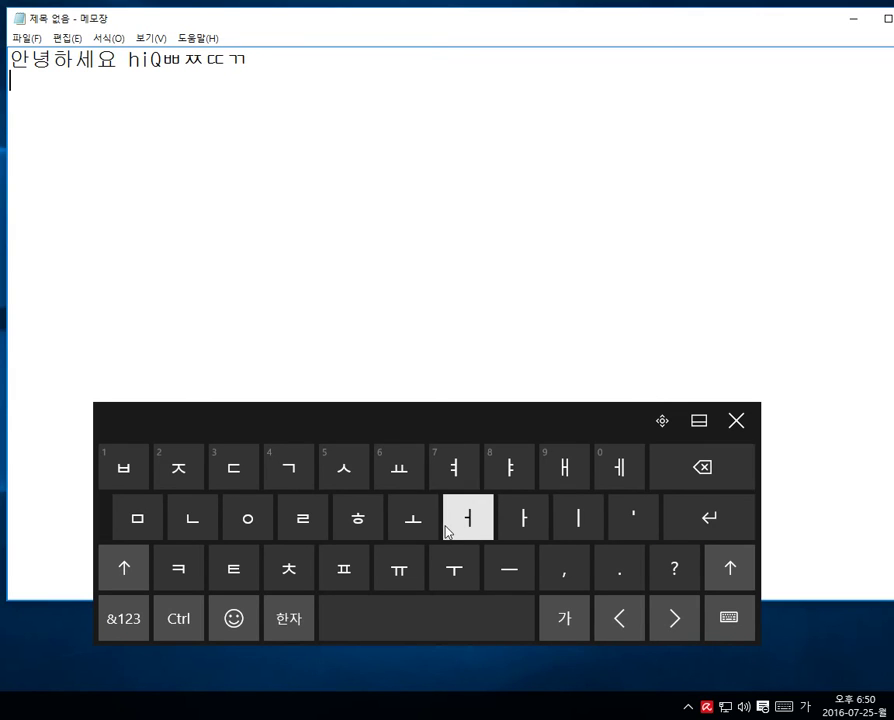
Change the touch keyboard to the symbols and numbers layout and enter !();₩:-_₩#₩*/ on the second line.
left_click(126, 617)
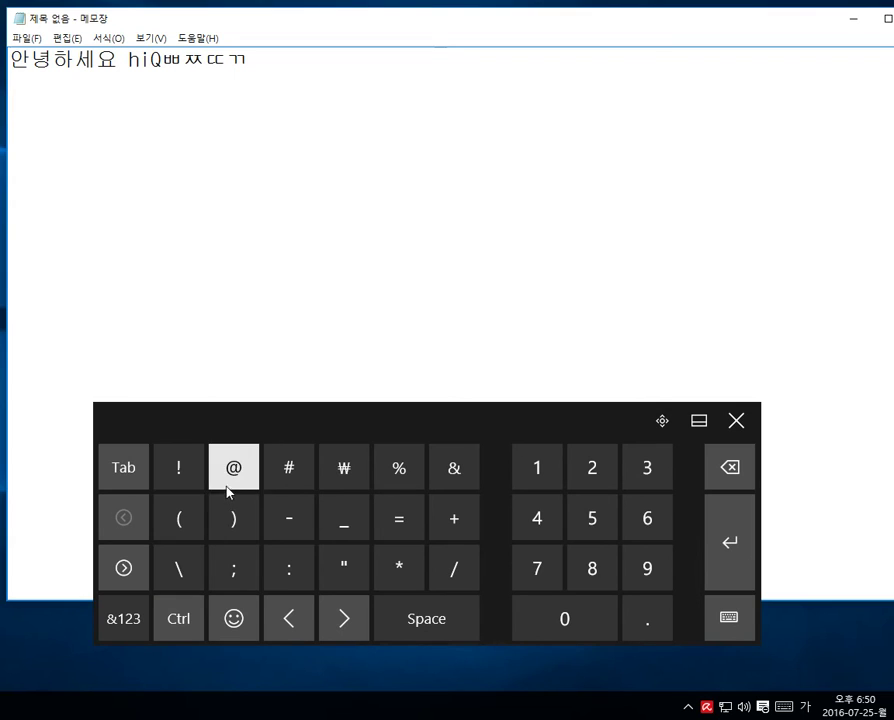
left_click(182, 482)
left_click(190, 516)
left_click(228, 522)
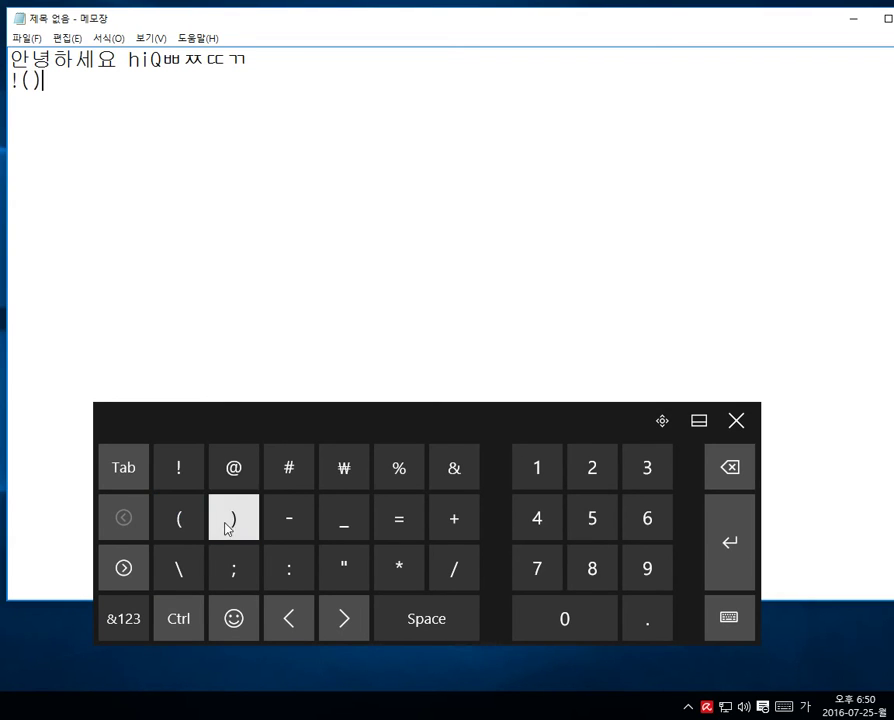
left_click(232, 566)
left_click(188, 561)
left_click(289, 567)
left_click(289, 518)
left_click(344, 518)
left_click(344, 467)
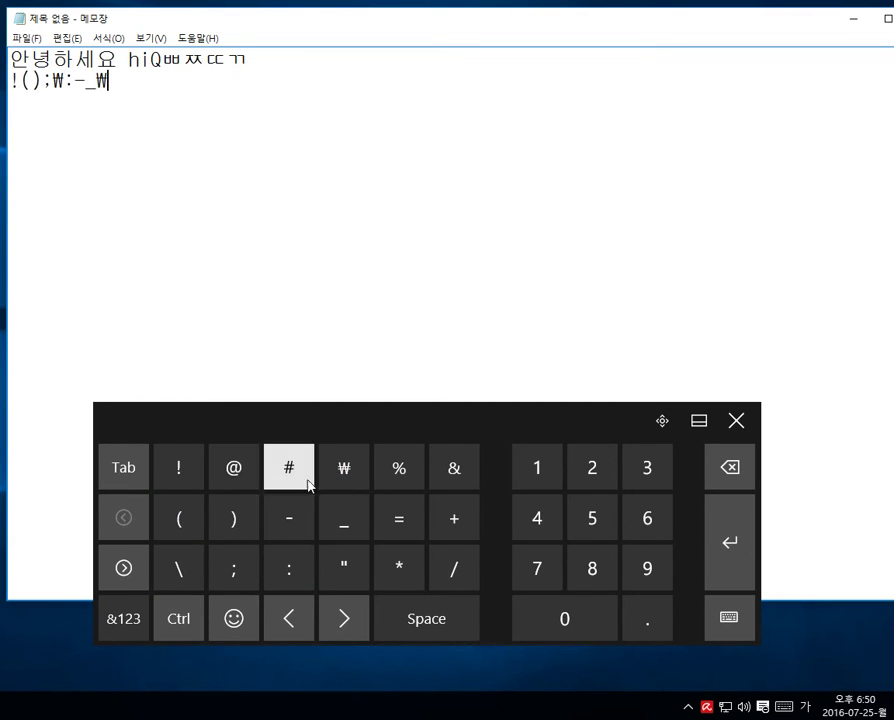
left_click(300, 478)
left_click(368, 482)
left_click(397, 567)
left_click(441, 570)
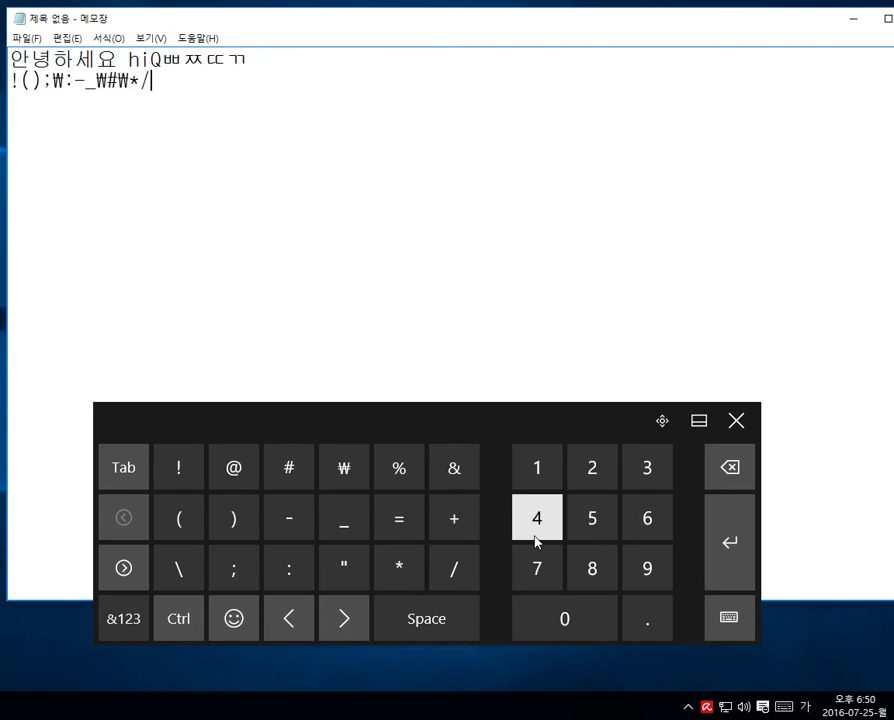
Enter the digits 55532158 after the symbols and start a third line.
left_click(583, 525)
left_click(583, 525)
left_click(583, 525)
left_click(644, 478)
left_click(592, 470)
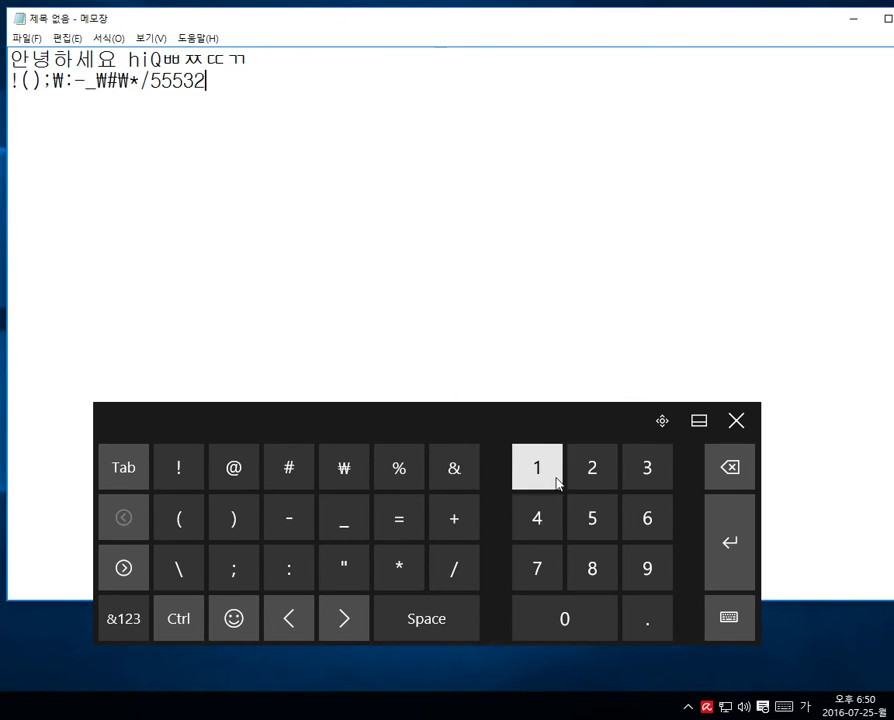
left_click(556, 478)
left_click(570, 520)
left_click(588, 552)
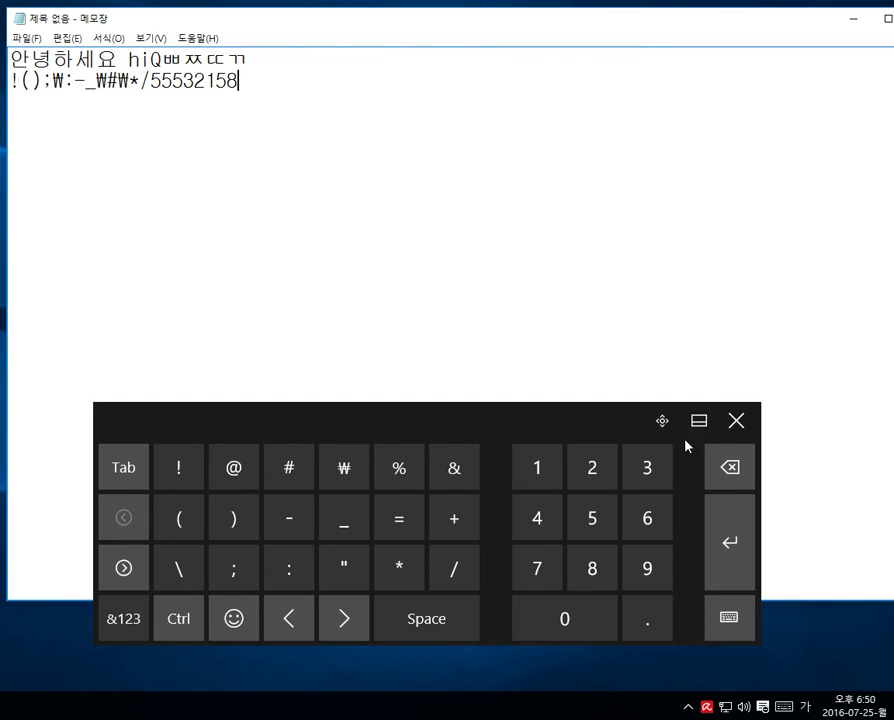
left_click(724, 520)
Return to the letter layout, copy 55532158 from the second line and paste it on the third using the touch keyboard's copy and paste functions.
left_click(141, 622)
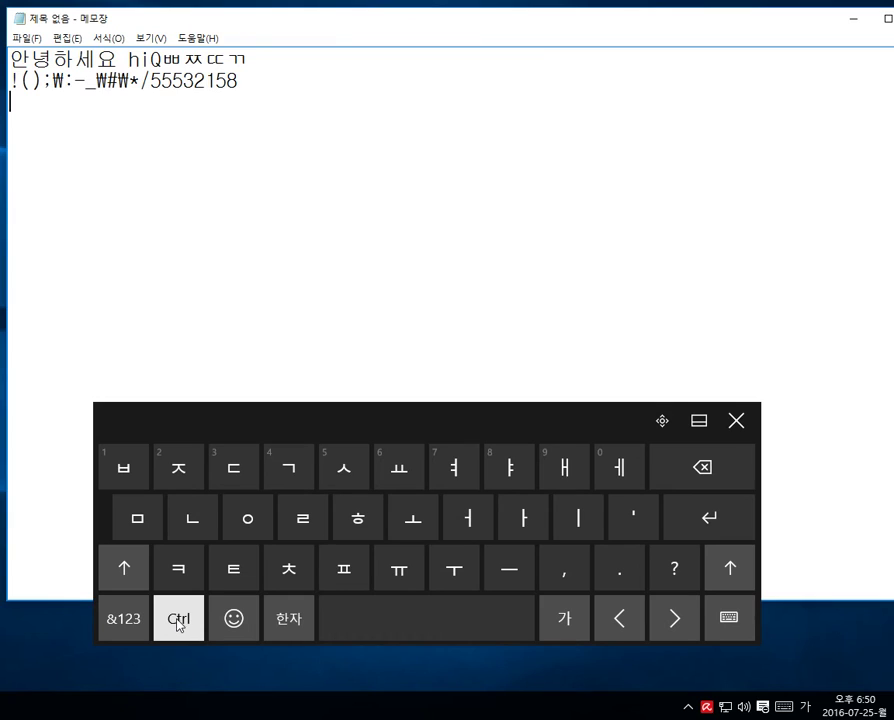
left_click(180, 619)
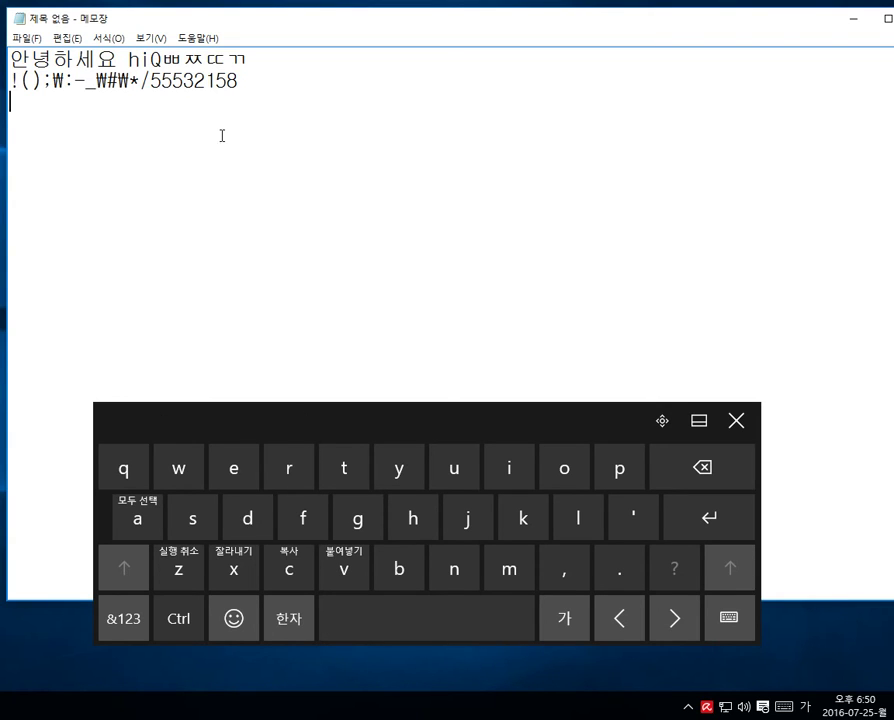
left_click_drag(239, 81, 152, 82)
key("cmd+c")
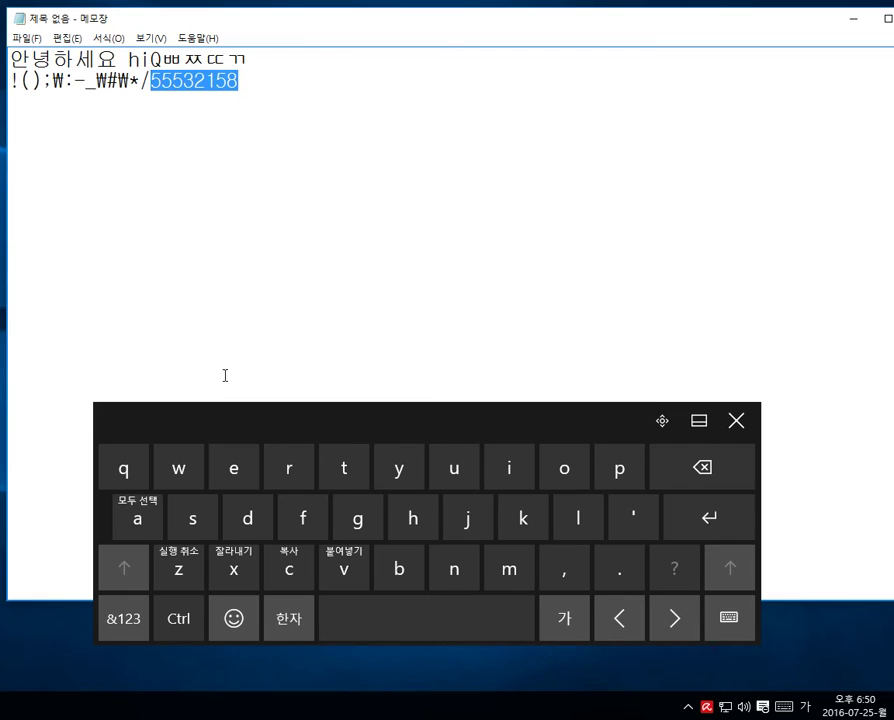
left_click(294, 570)
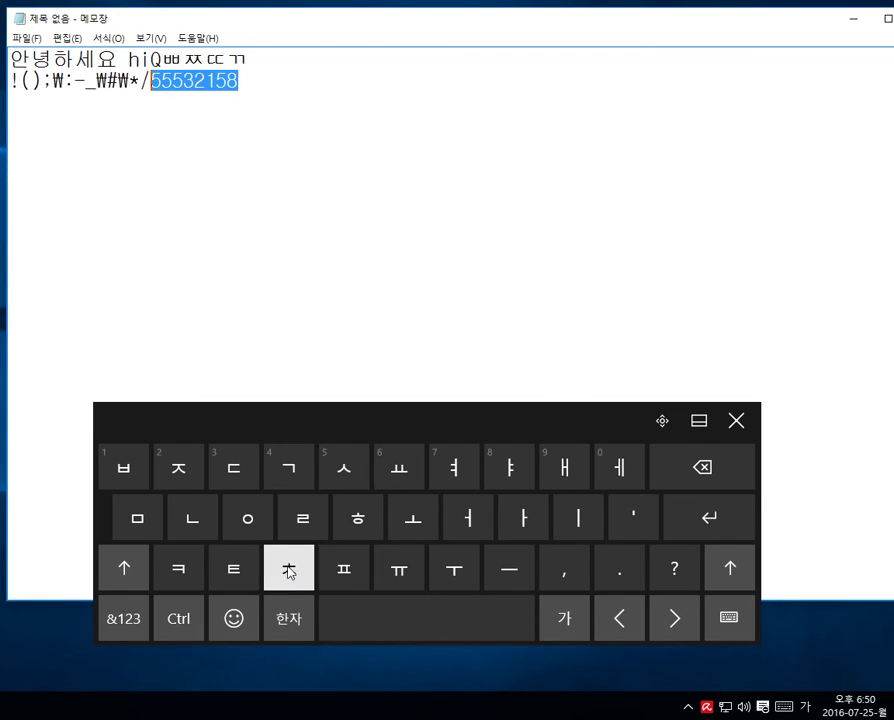
left_click(253, 101)
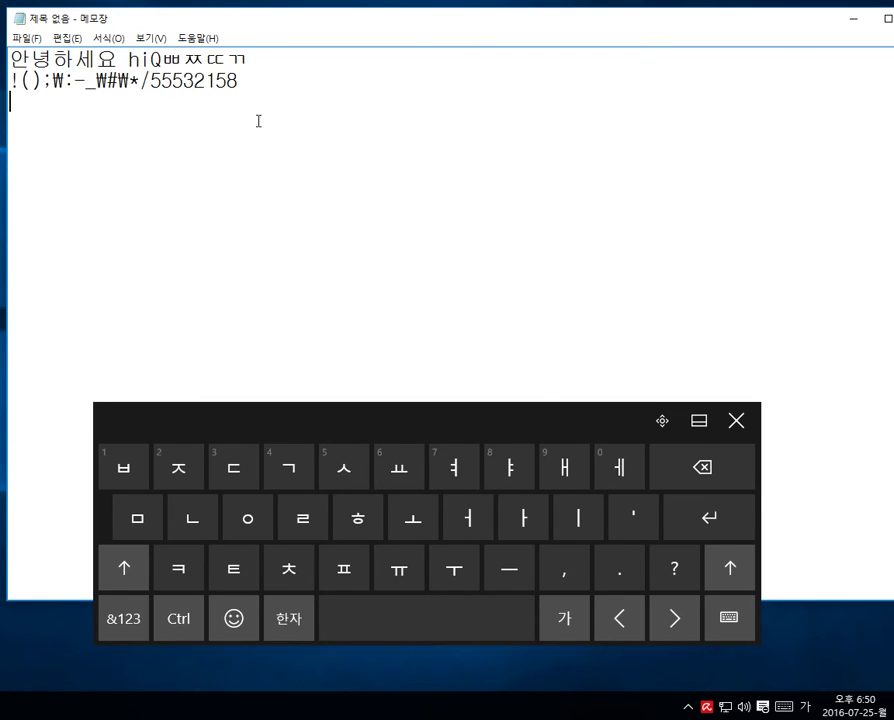
left_click(178, 617)
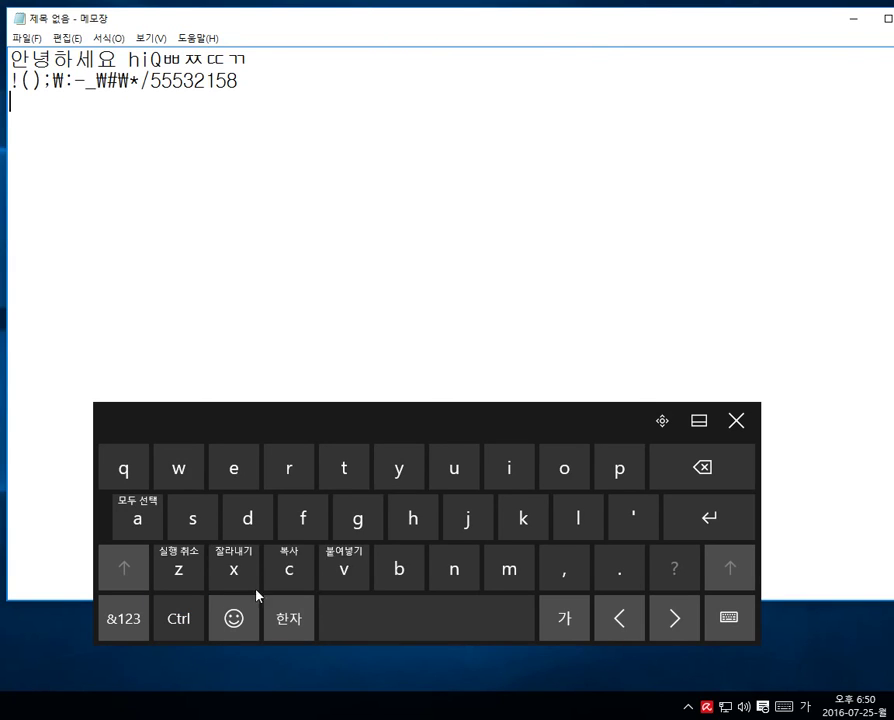
left_click(344, 568)
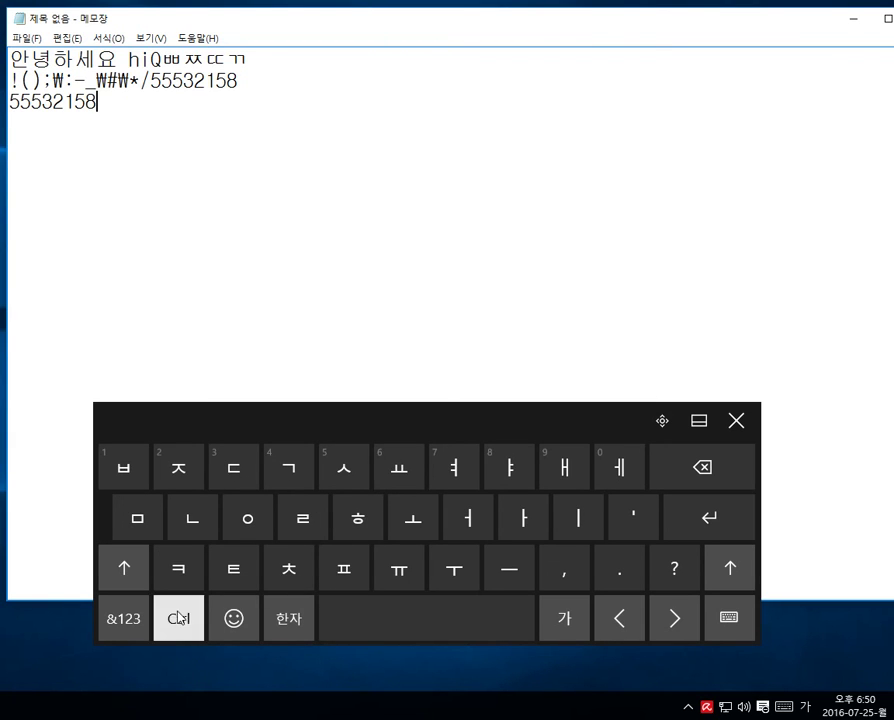
Bring up the transport emoji and insert a bus, a van, two police cars, a taxi and a red car after the pasted digits.
left_click(222, 620)
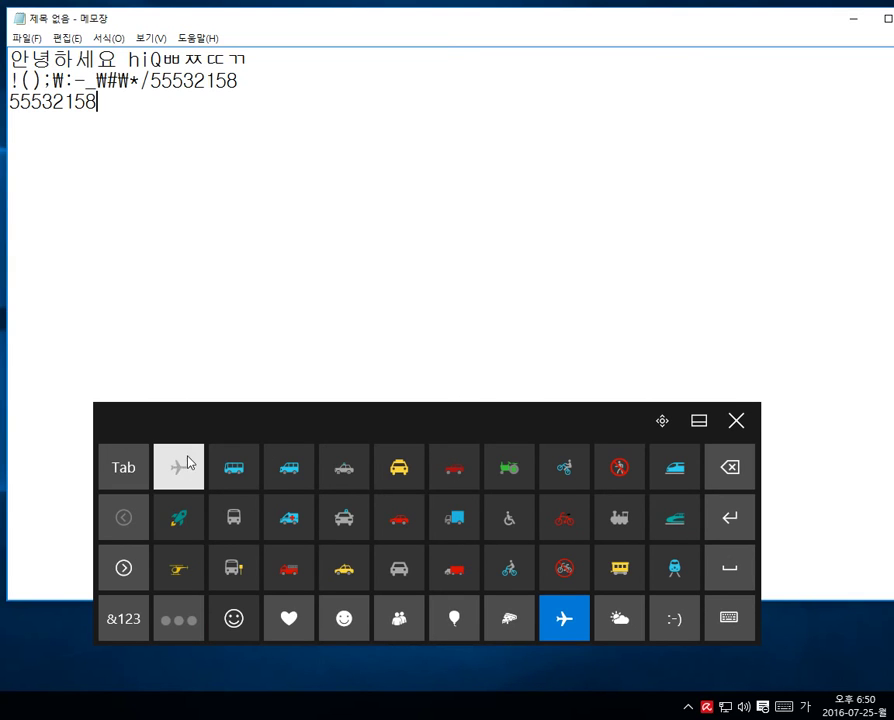
left_click(231, 470)
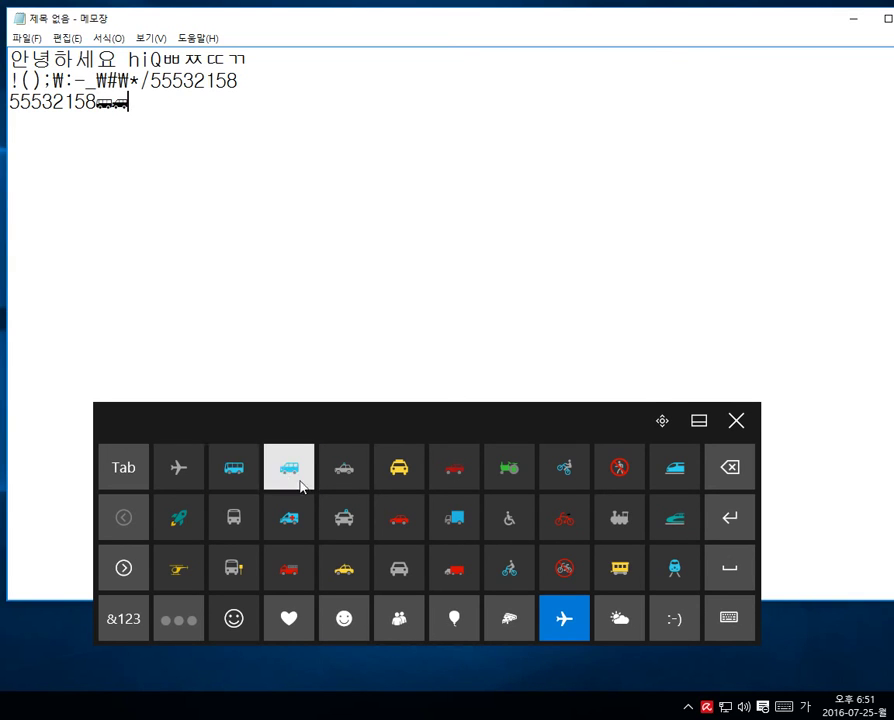
left_click(347, 475)
left_click(346, 508)
left_click(402, 474)
left_click(405, 522)
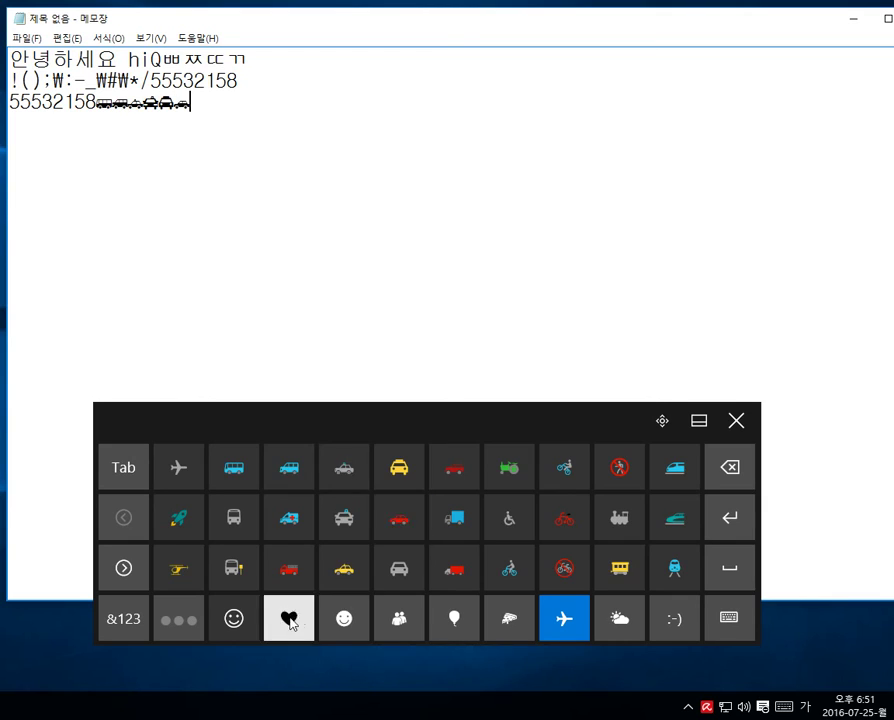
View the recently used emoji, then insert seven face emoji after the vehicles, ending with the sunglasses face.
left_click(288, 622)
left_click(236, 620)
left_click(236, 620)
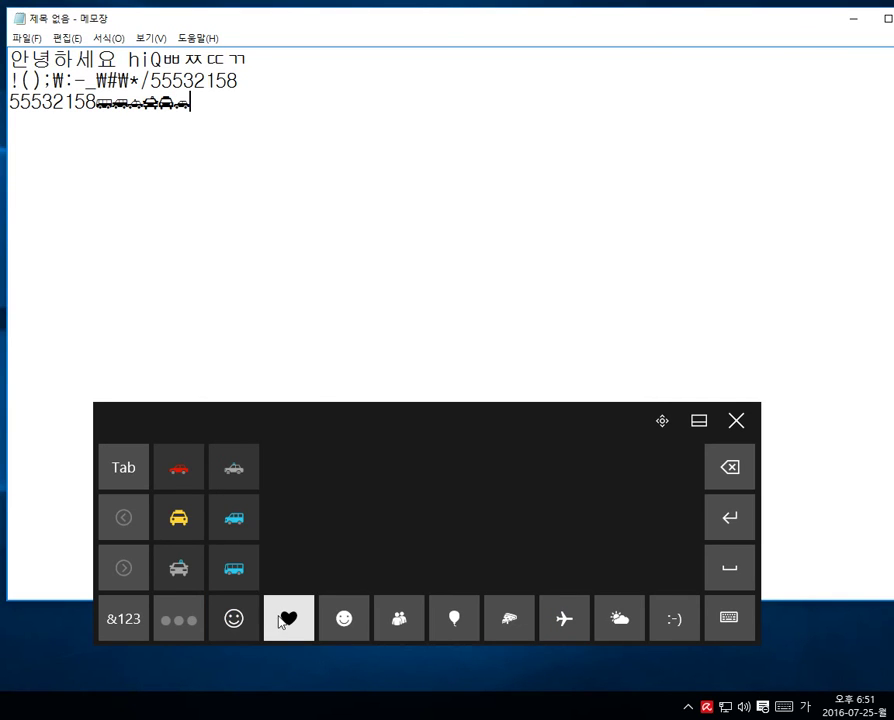
left_click(346, 620)
left_click(343, 517)
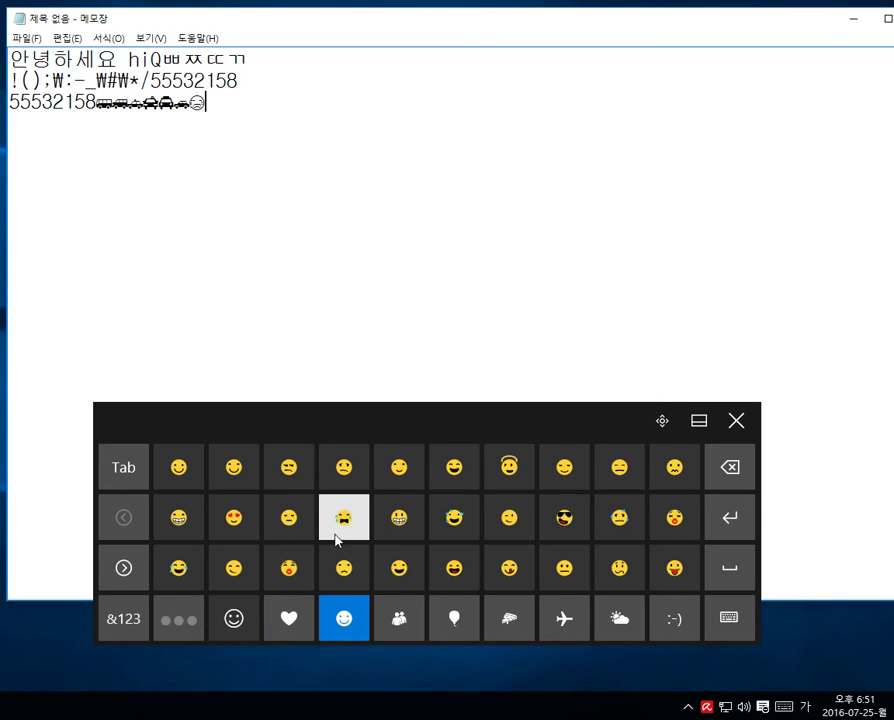
left_click(343, 467)
left_click(399, 517)
left_click(399, 567)
left_click(454, 567)
left_click(509, 517)
left_click(564, 517)
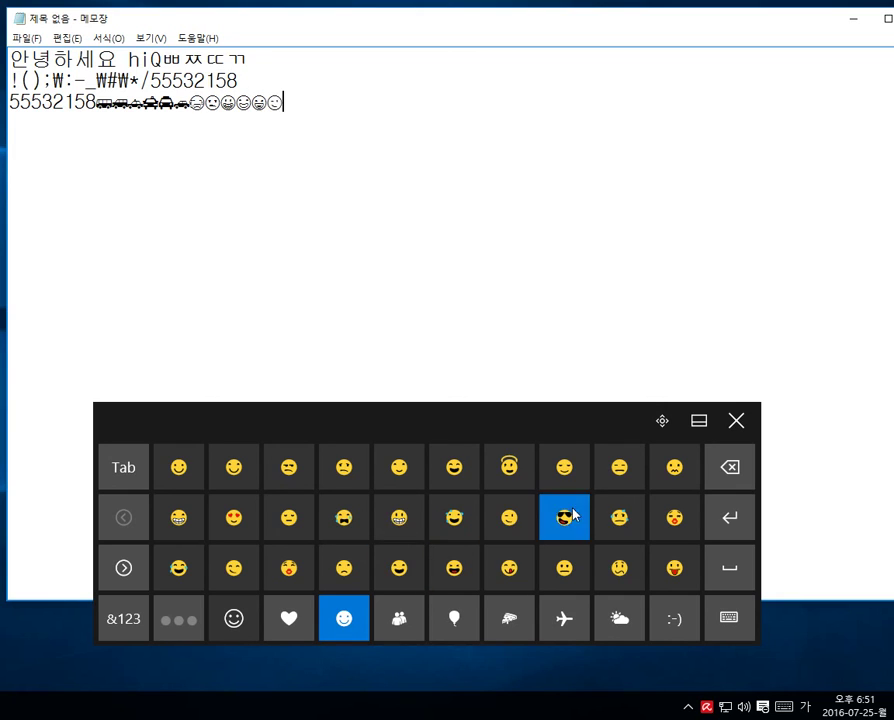
Insert two gesturing people, a flexed arm, two fists and a waving hand from the people emoji.
left_click(403, 620)
left_click(508, 572)
left_click(509, 528)
left_click(410, 521)
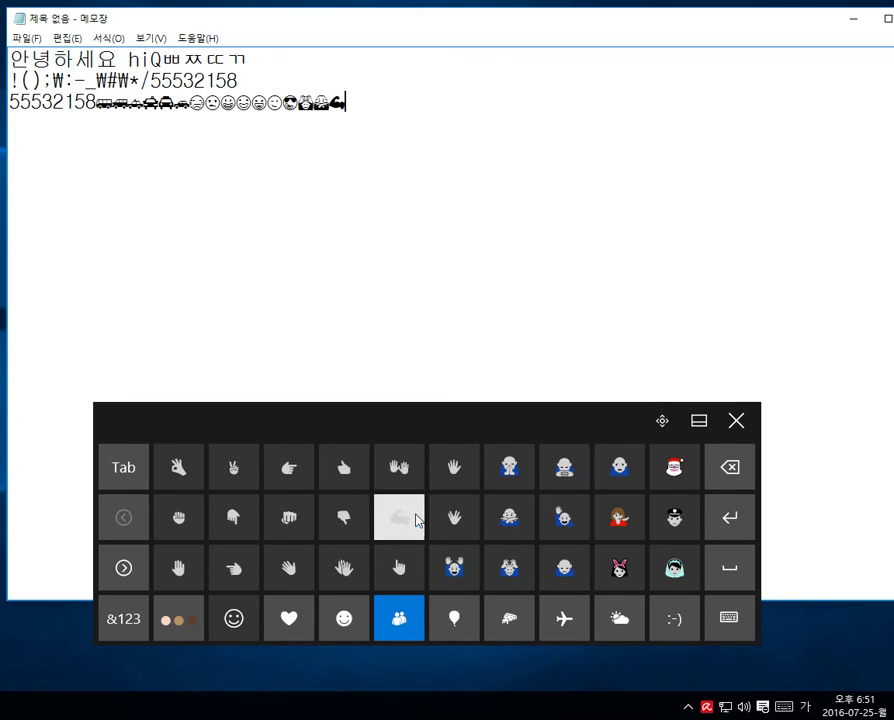
double_click(289, 523)
left_click(289, 567)
Insert a meat bone, a hamburger, a red apple, a pineapple and a peach from the food emoji.
left_click(512, 620)
left_click(515, 565)
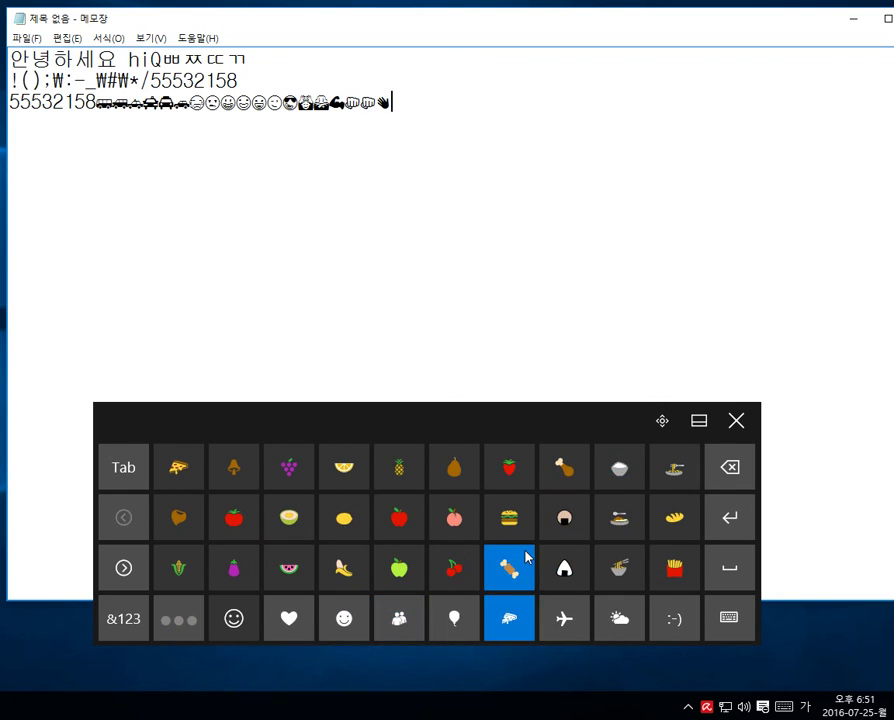
left_click(397, 515)
left_click(402, 472)
left_click(460, 528)
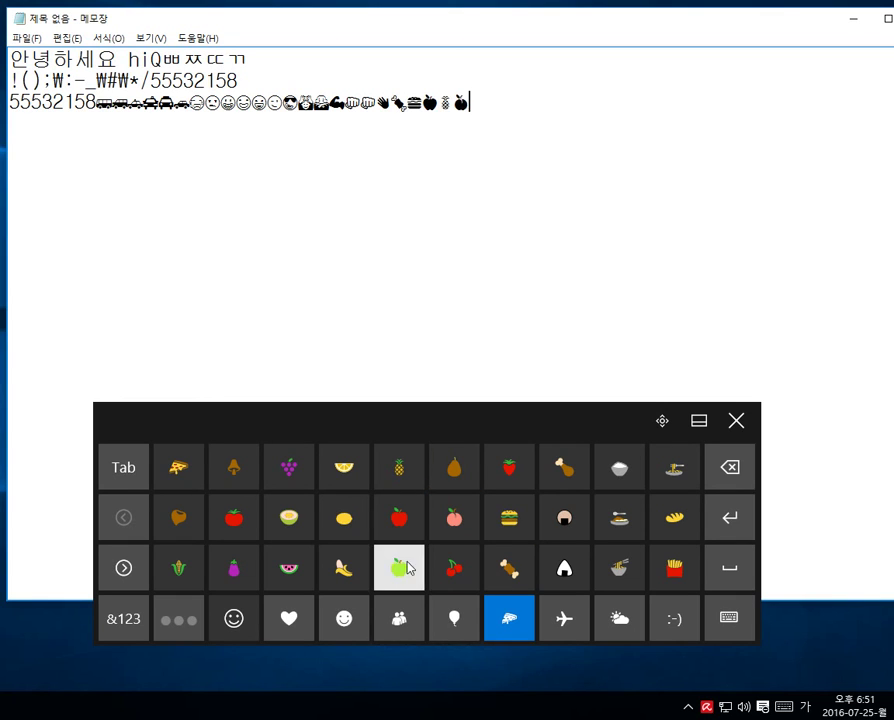
Return the touch keyboard to letters, change it to English input and add hhh after the emoji.
left_click(231, 622)
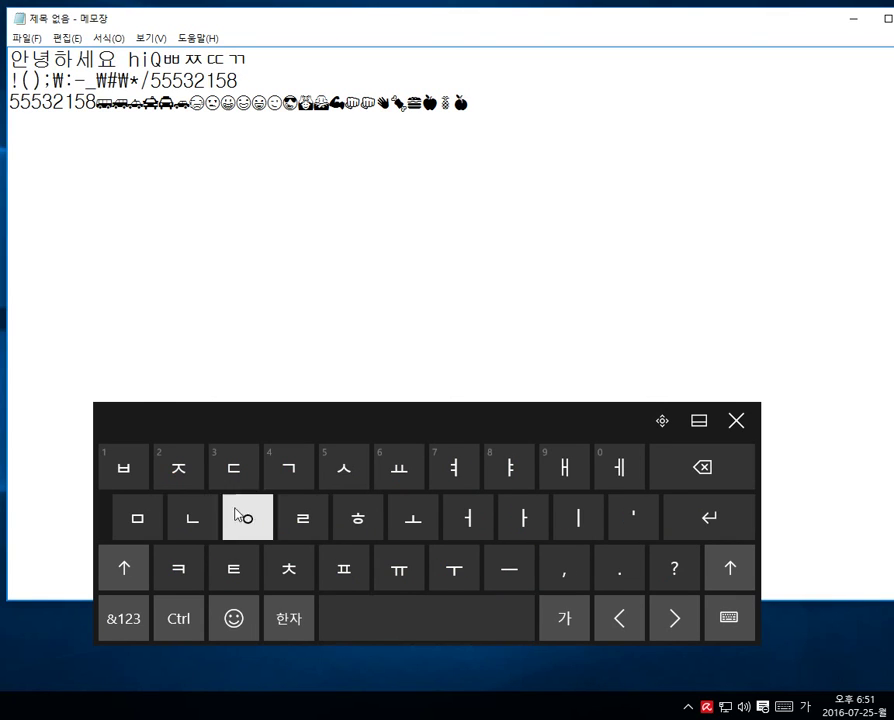
left_click(575, 617)
left_click(414, 520)
left_click(414, 520)
left_click(416, 522)
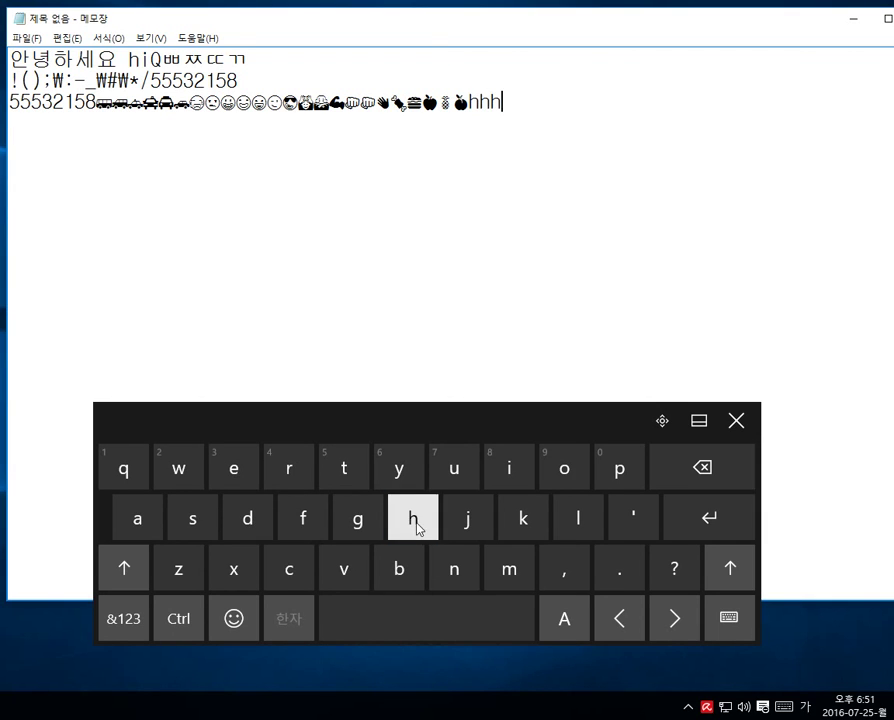
Change the touch keyboard back to Korean input and add the vowel ㅓ three times after hhh.
left_click(566, 620)
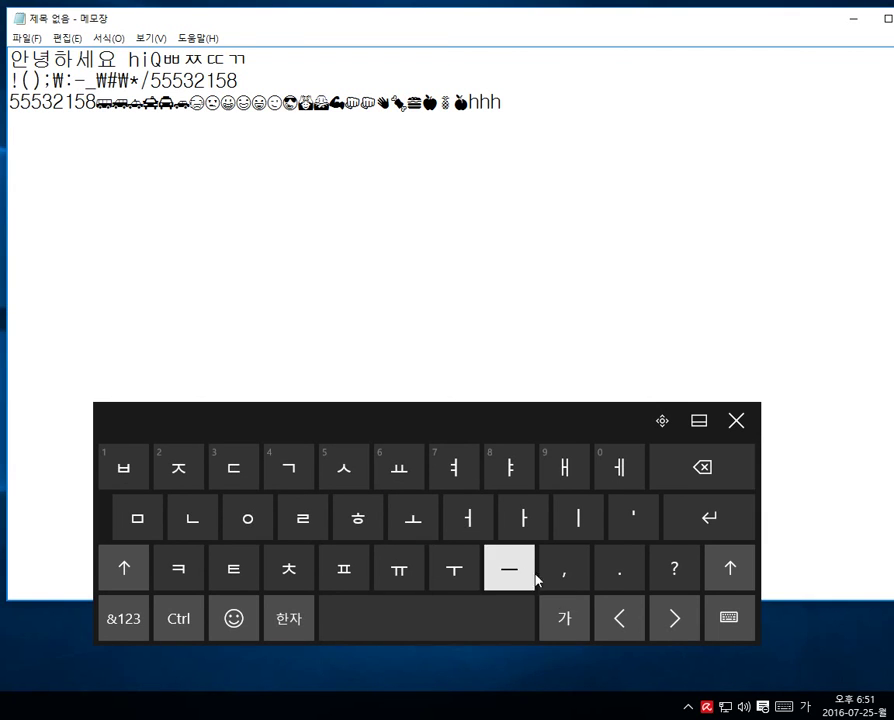
left_click(472, 522)
left_click(472, 522)
left_click(472, 522)
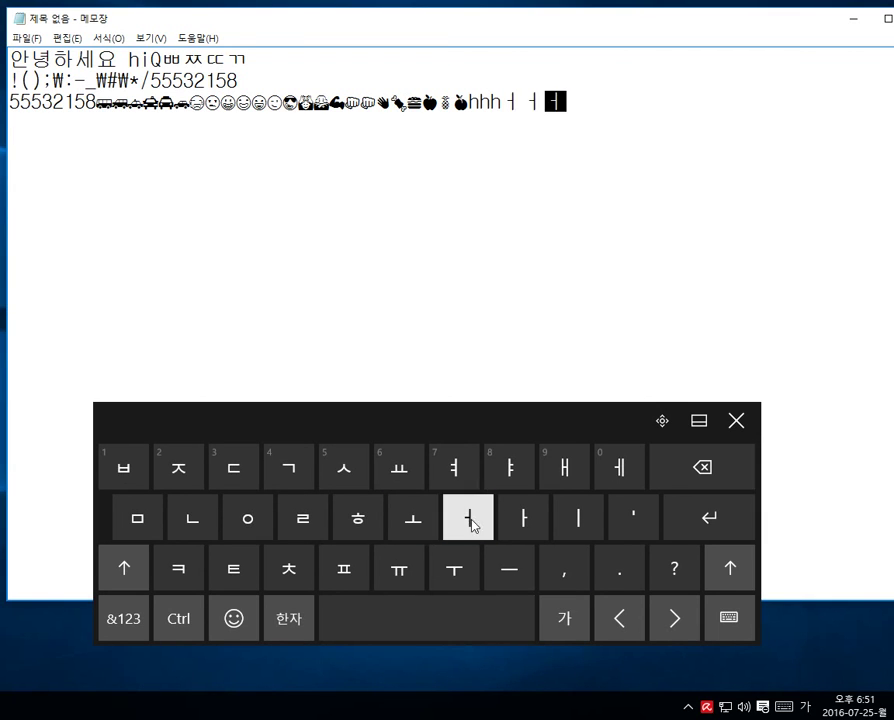
Switch the touch keyboard to the split layout and back to the standard layout.
left_click(716, 627)
left_click(716, 627)
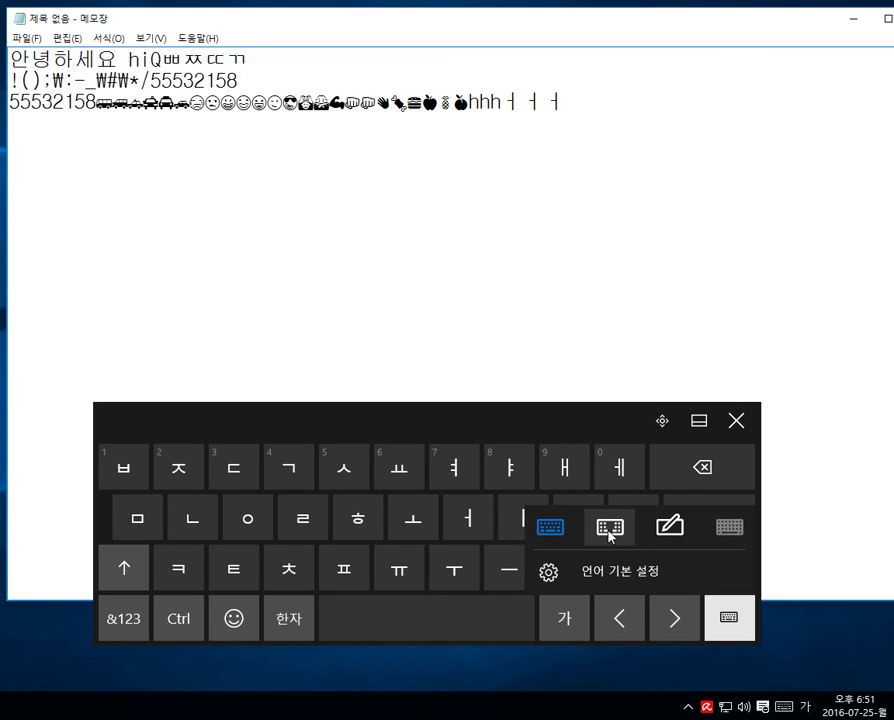
left_click(610, 527)
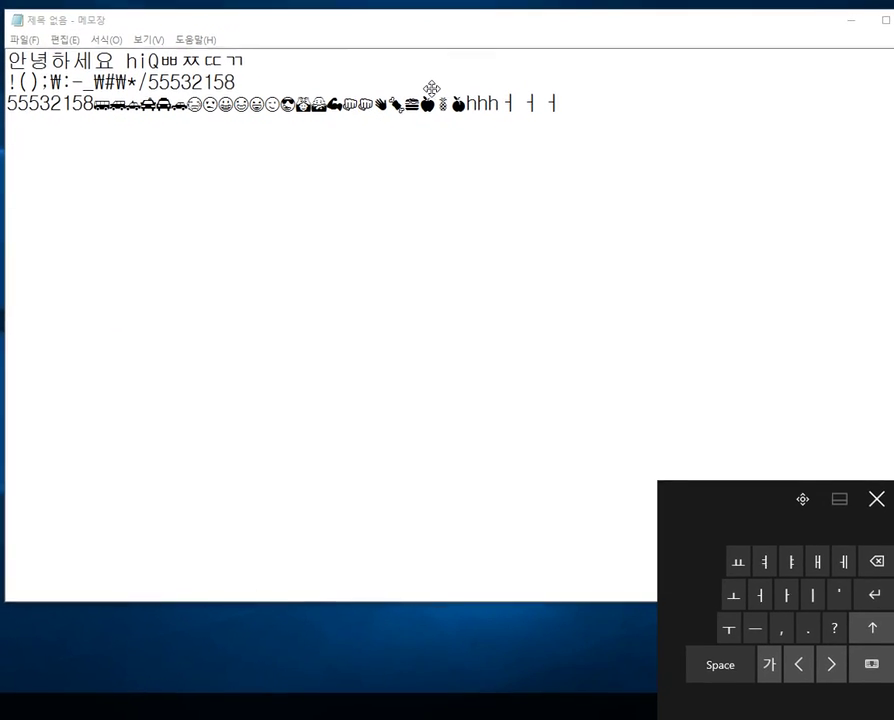
left_click(871, 664)
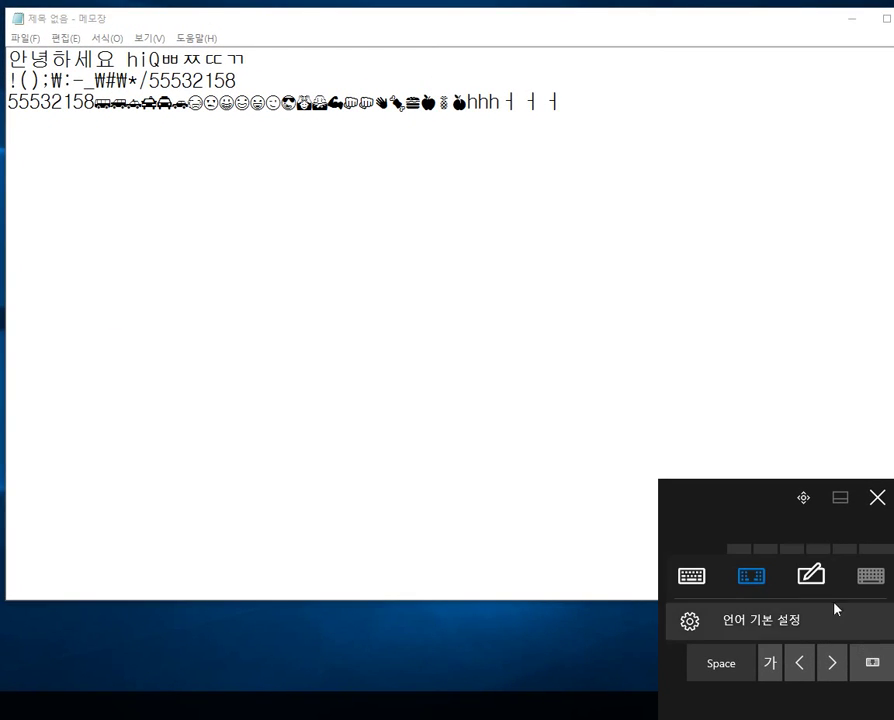
left_click(697, 578)
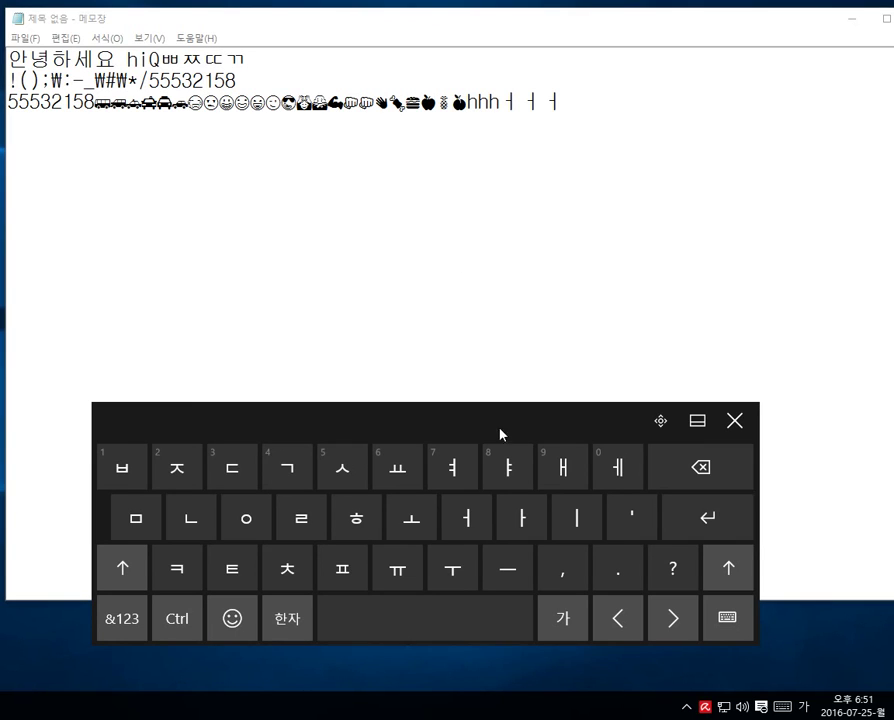